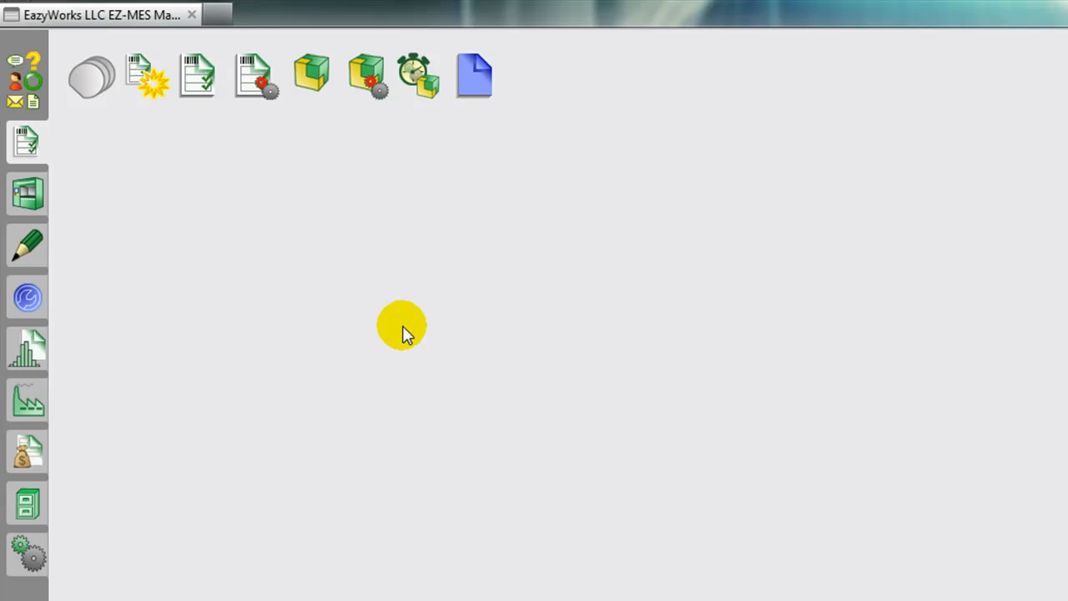
Step: Open the Move to Active event from the list of all events and reposition its window
click(25, 301)
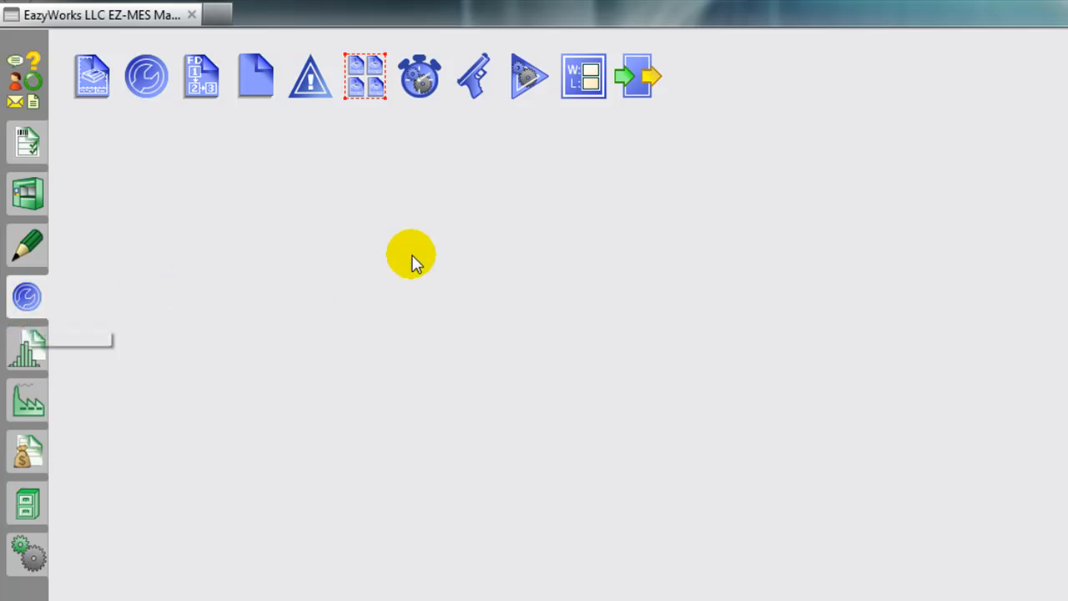
click(421, 76)
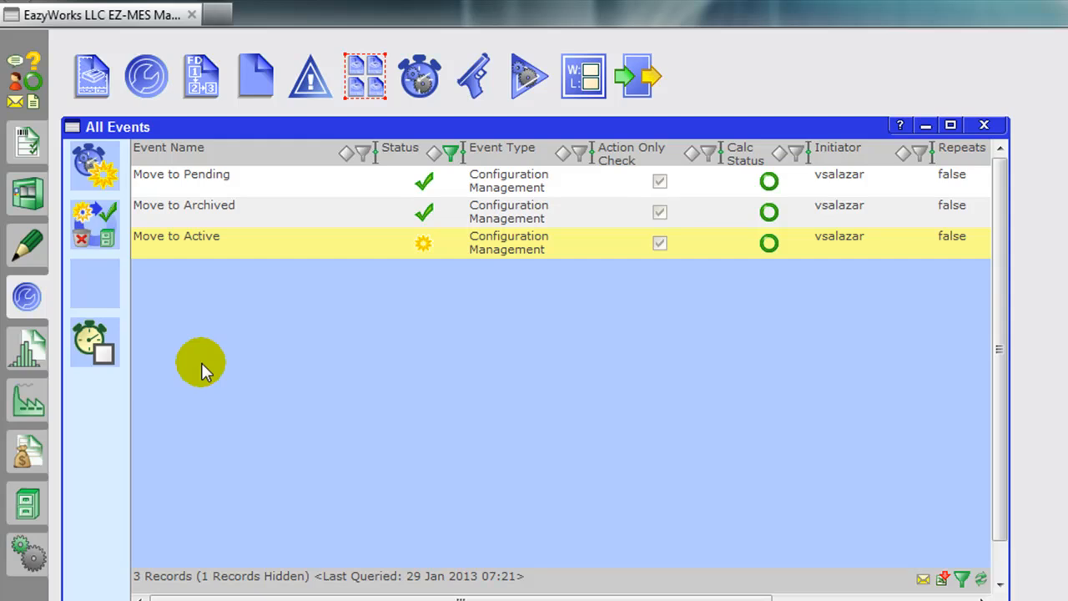
double_click(211, 252)
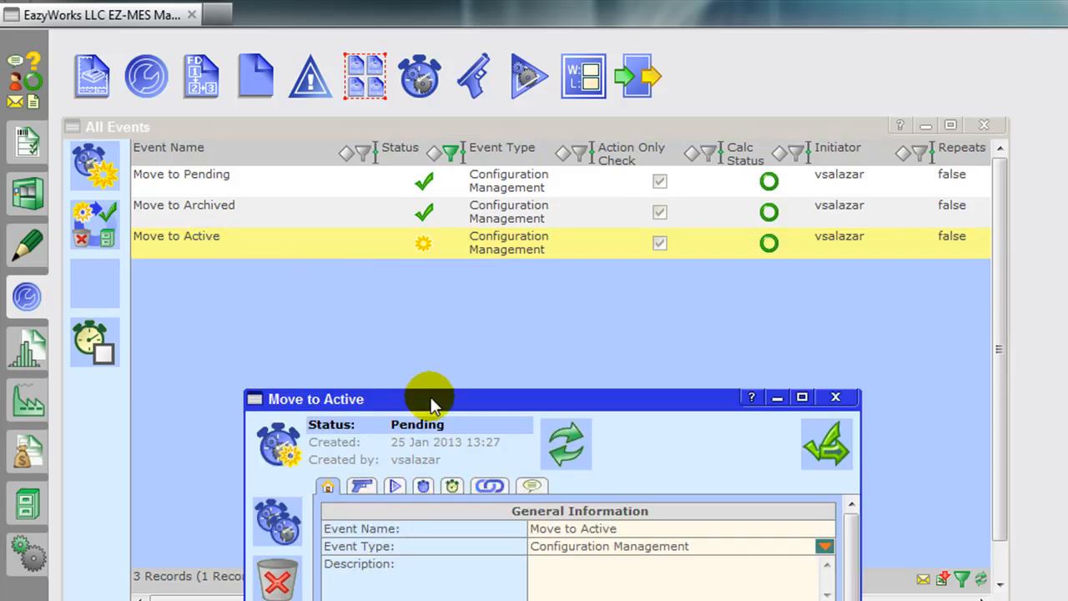
drag(431, 399, 323, 188)
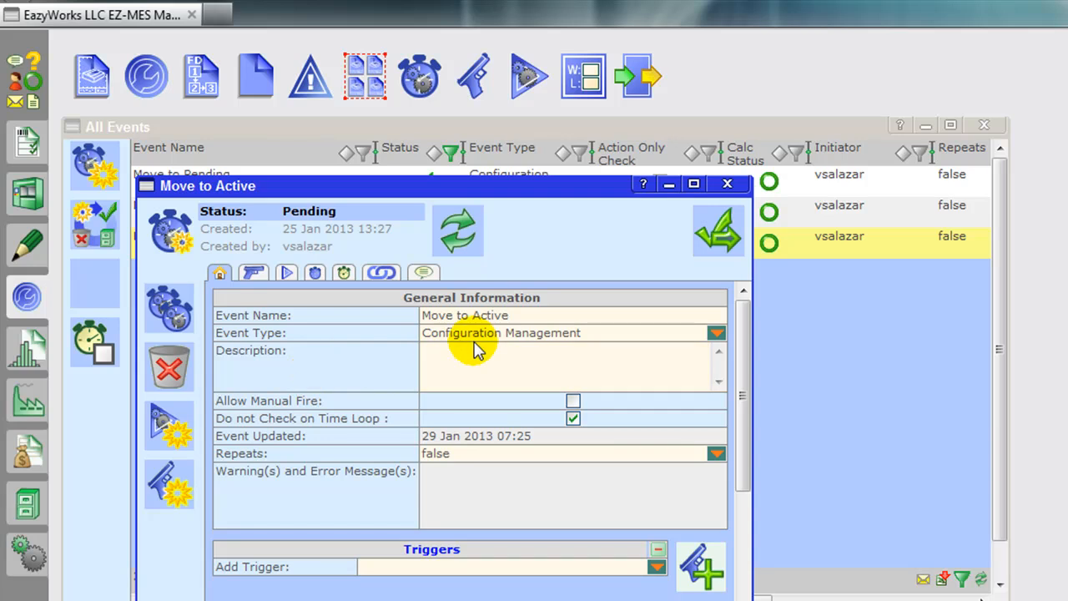
Step: Set the Move to Active event's type to Configuration Management
drag(521, 315, 400, 332)
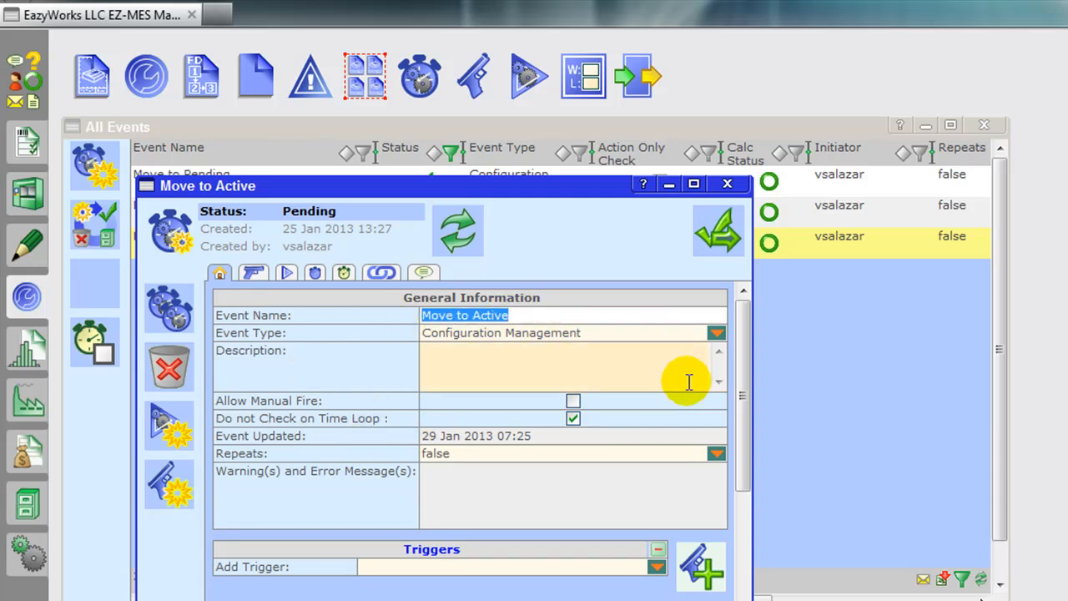
click(716, 332)
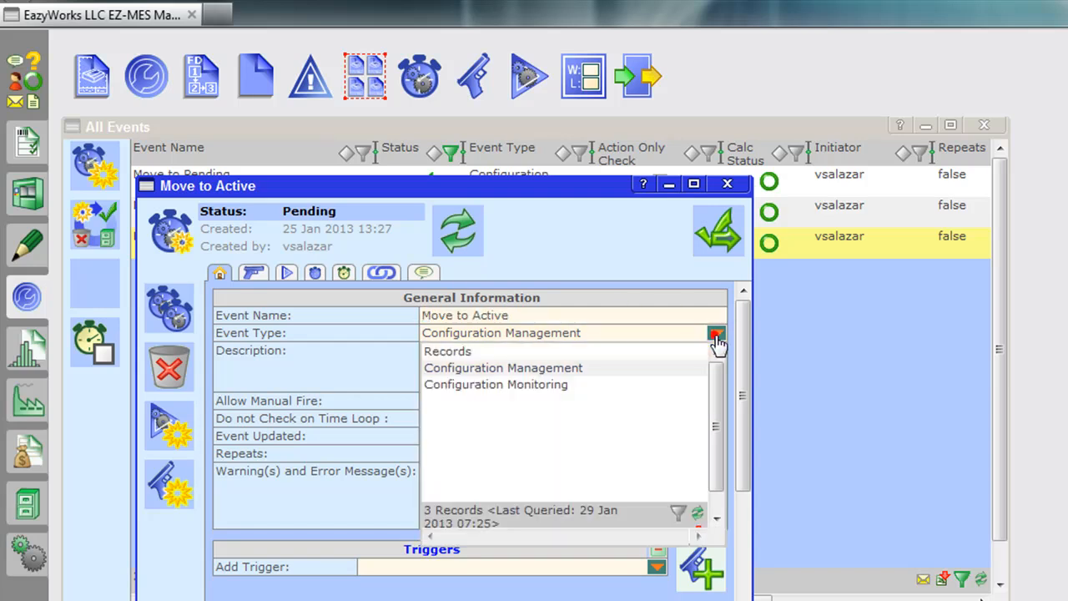
click(539, 370)
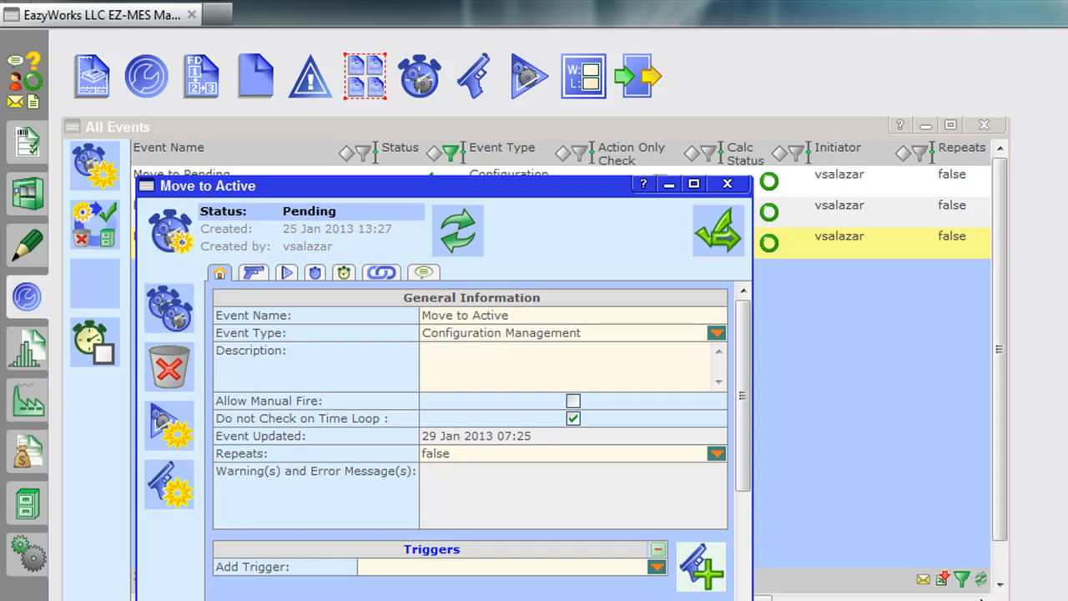
Step: Examine the triggers and actions assigned to the Move to Active event and close the event
scroll(436, 565, down, 2)
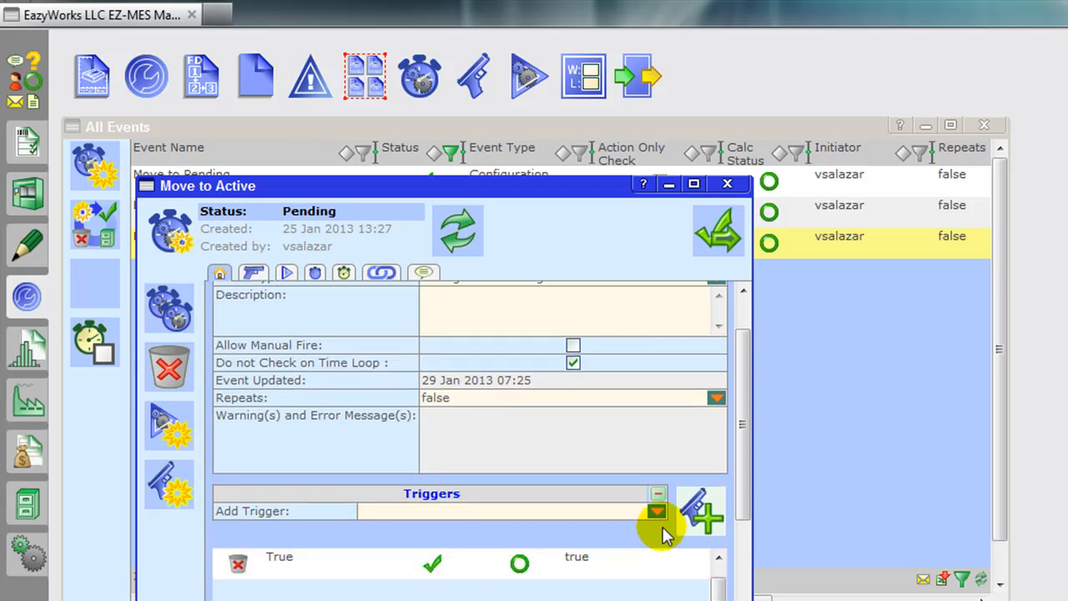
scroll(746, 461, down, 8)
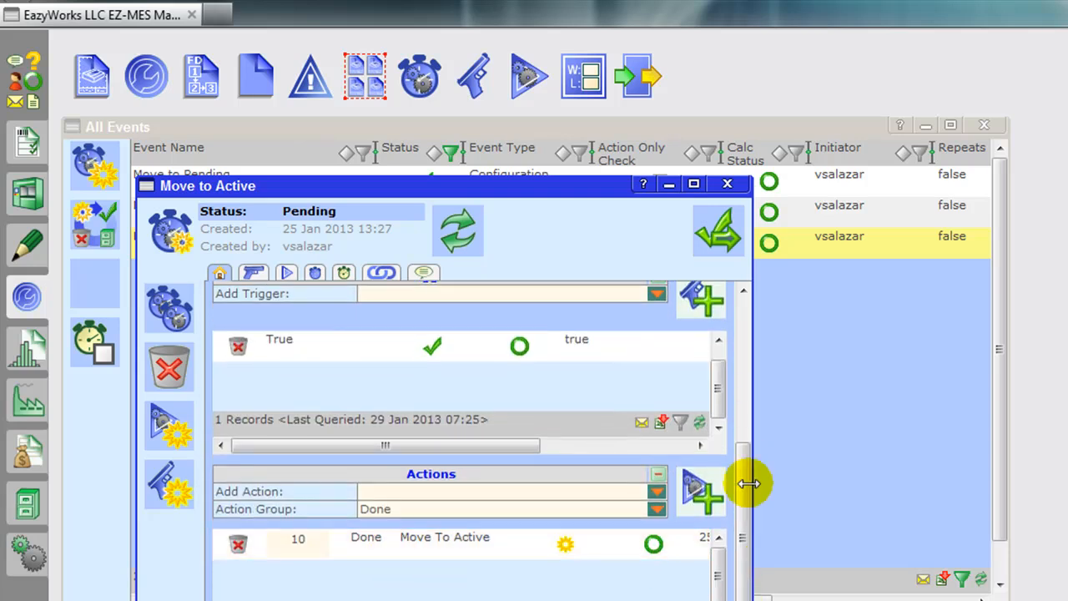
scroll(739, 511, up, 10)
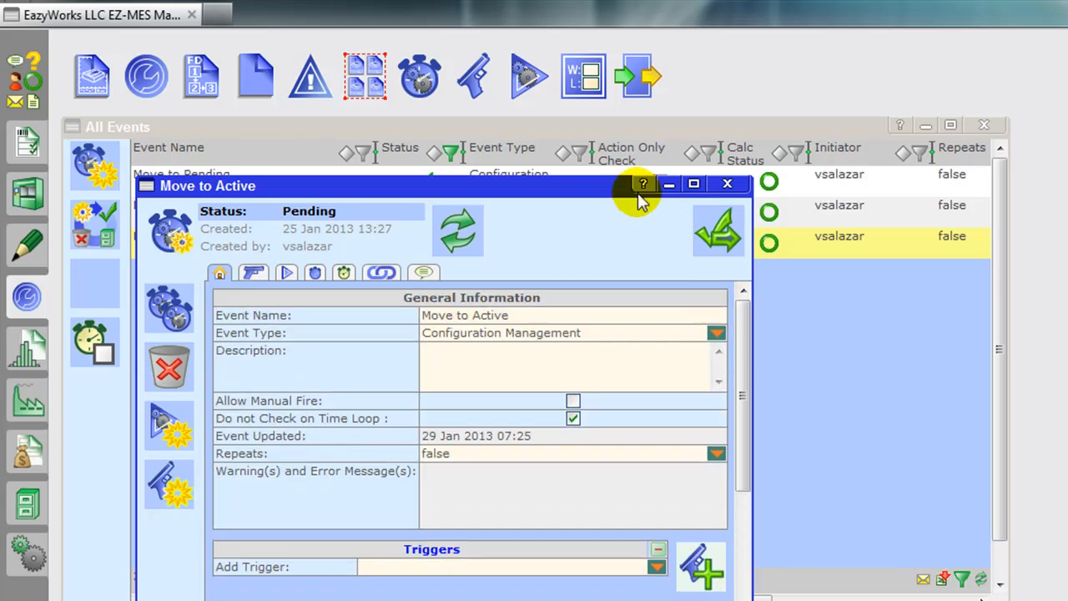
click(727, 185)
Step: Open the True trigger from the list of all triggers and reposition its window
click(470, 83)
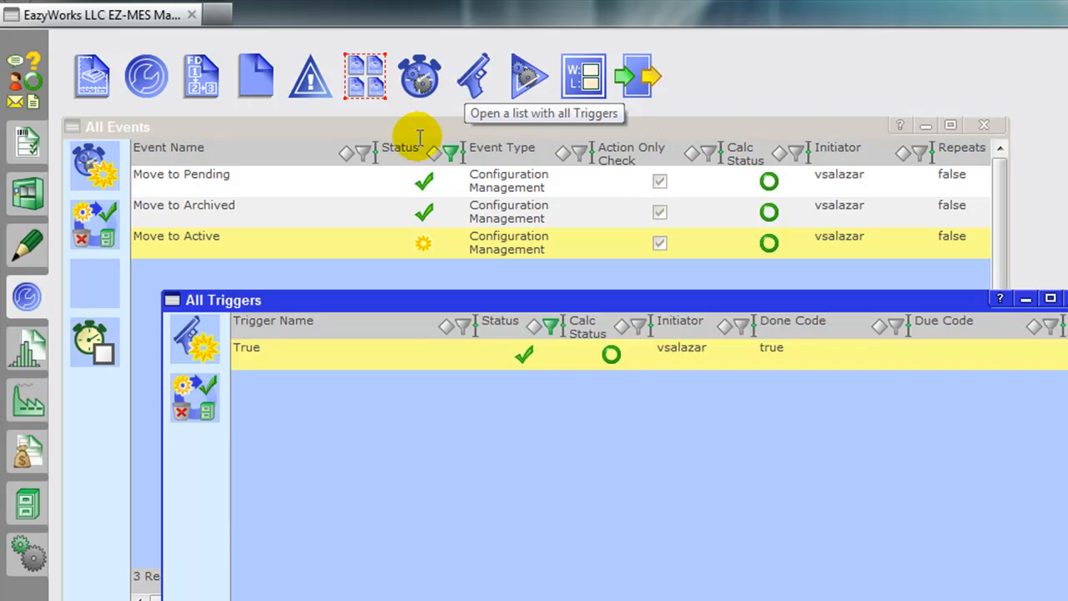
click(251, 346)
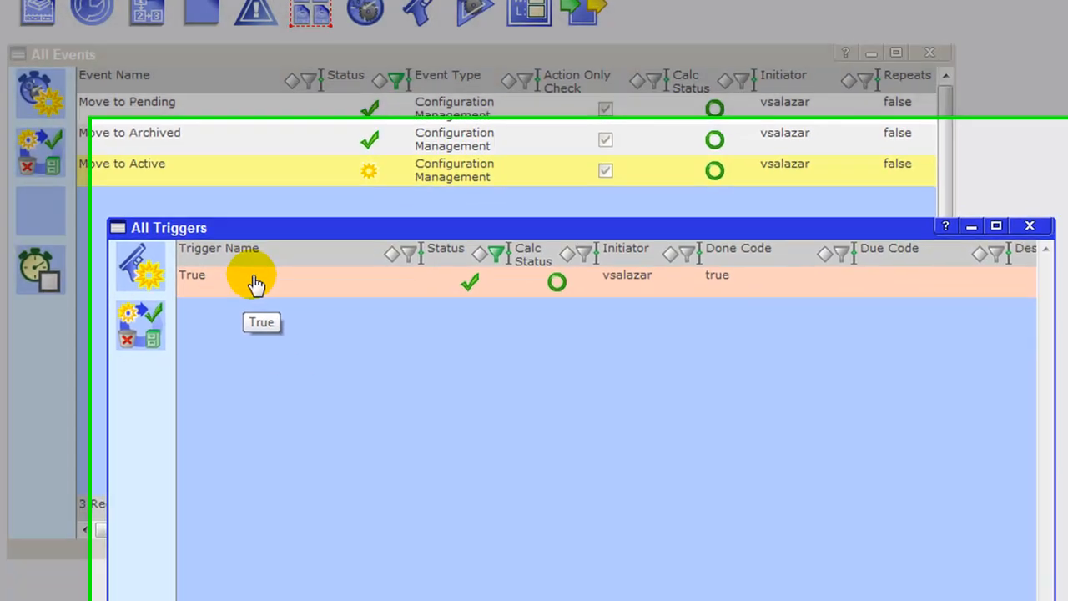
double_click(292, 357)
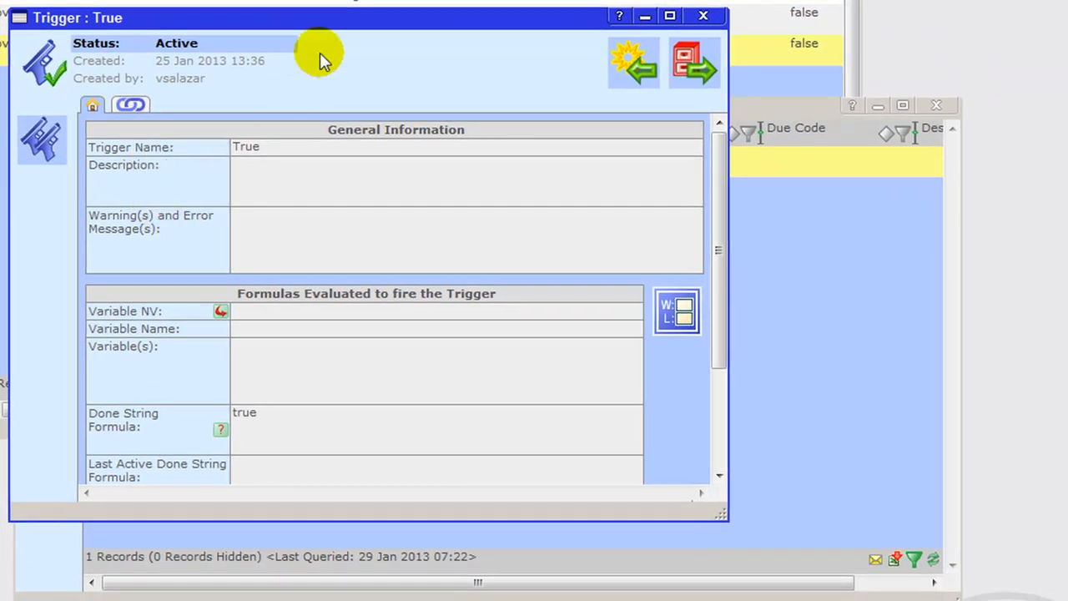
drag(345, 24, 509, 64)
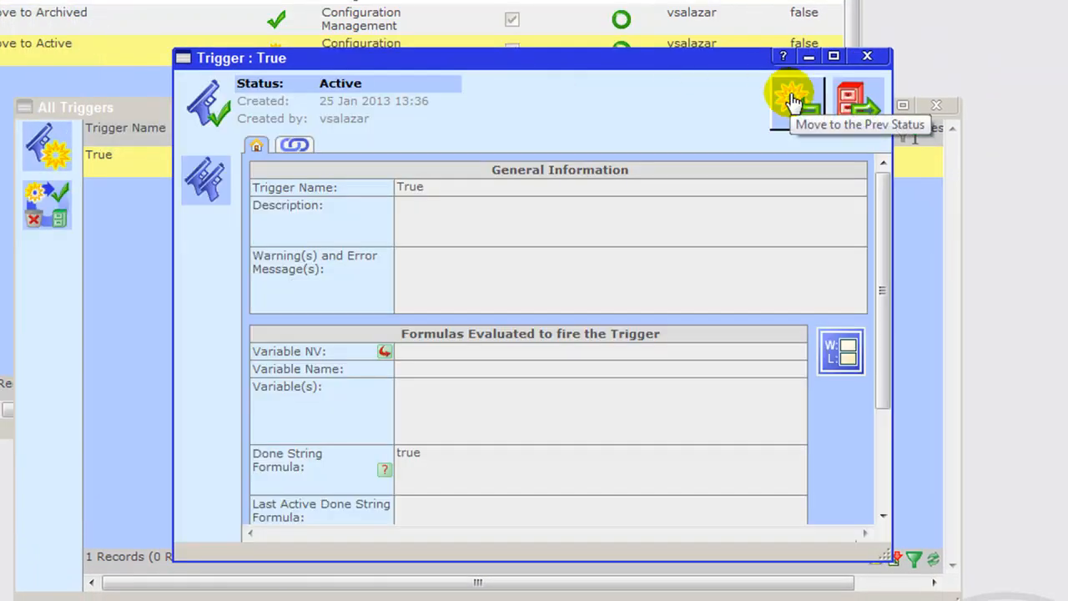
Step: Move the True trigger back to Pending and reactivate it, closing it and the trigger list
click(793, 102)
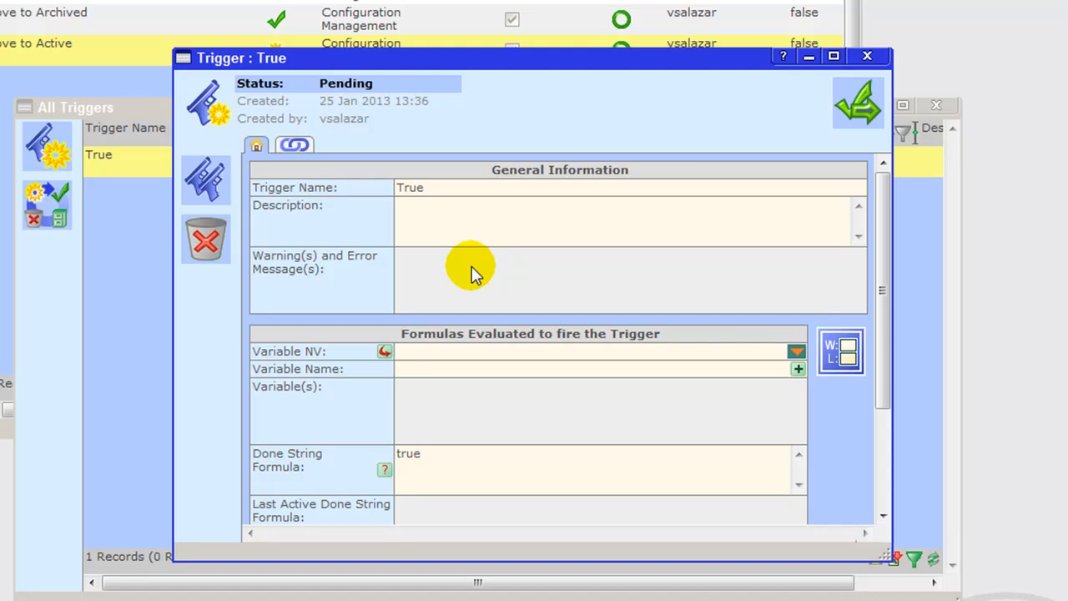
double_click(430, 460)
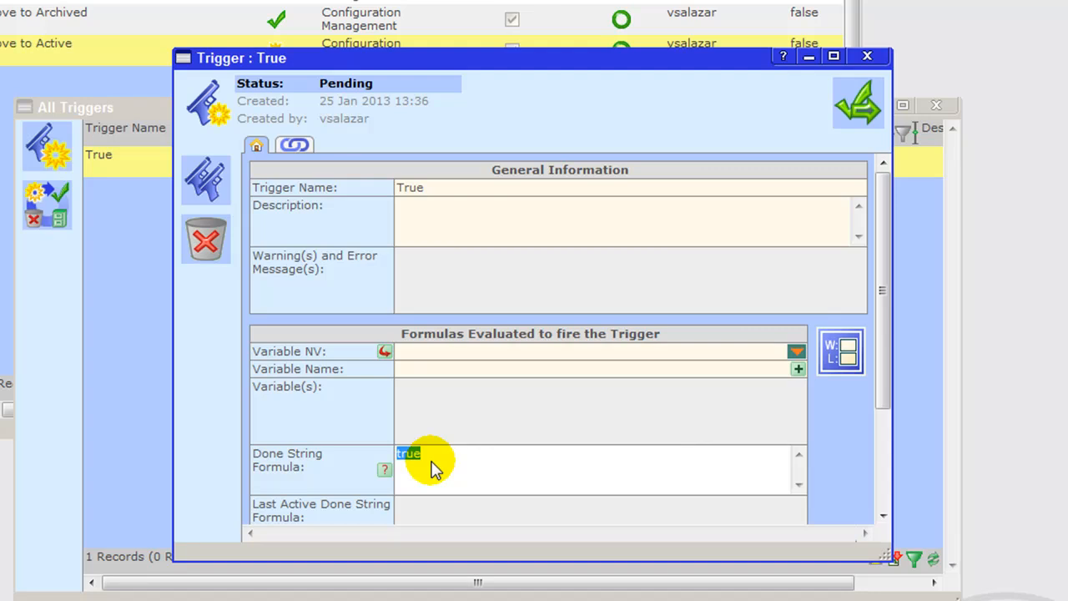
click(847, 107)
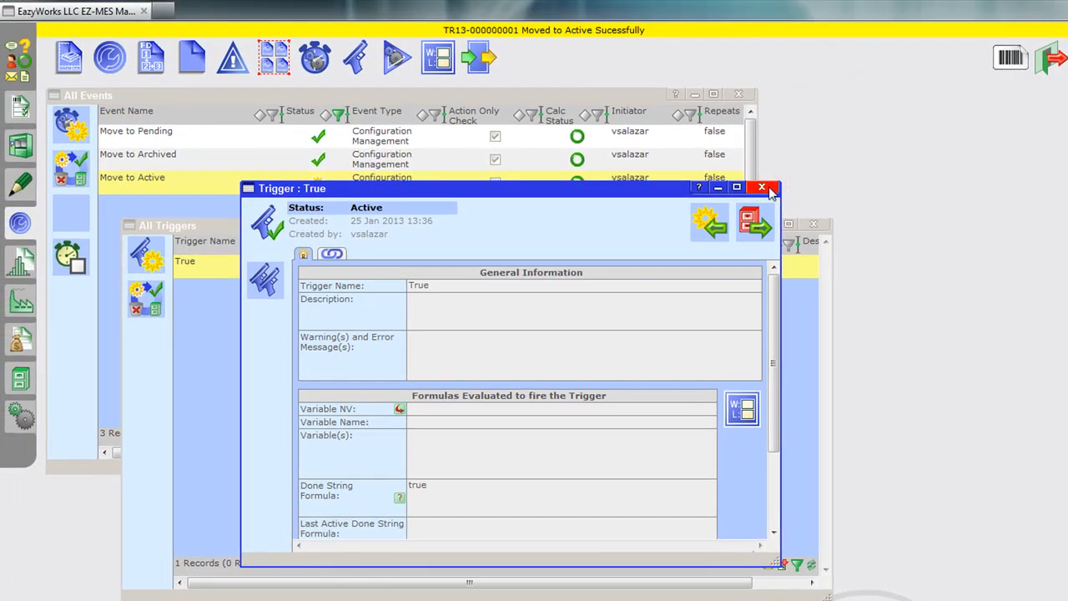
click(867, 56)
click(813, 223)
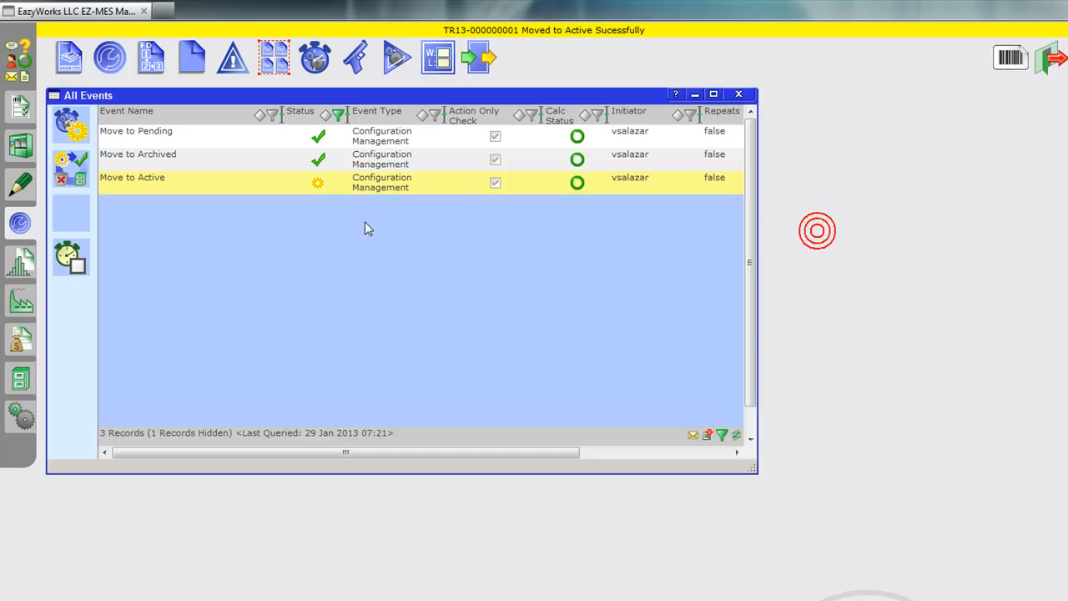
Step: Open the Move To Active and Move To Pending actions side by side from the list of all actions
click(394, 57)
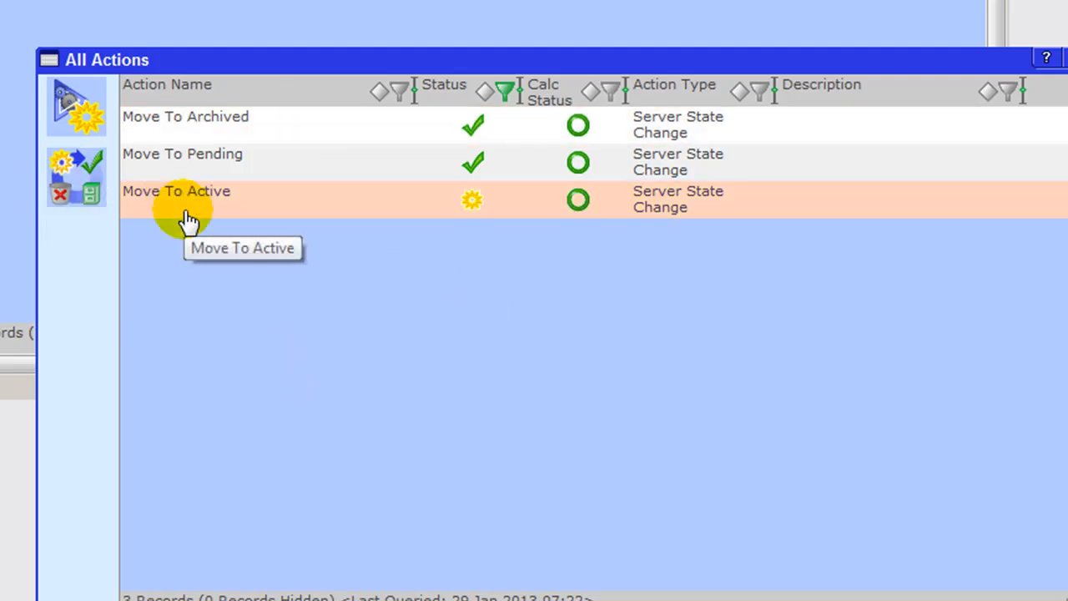
click(188, 218)
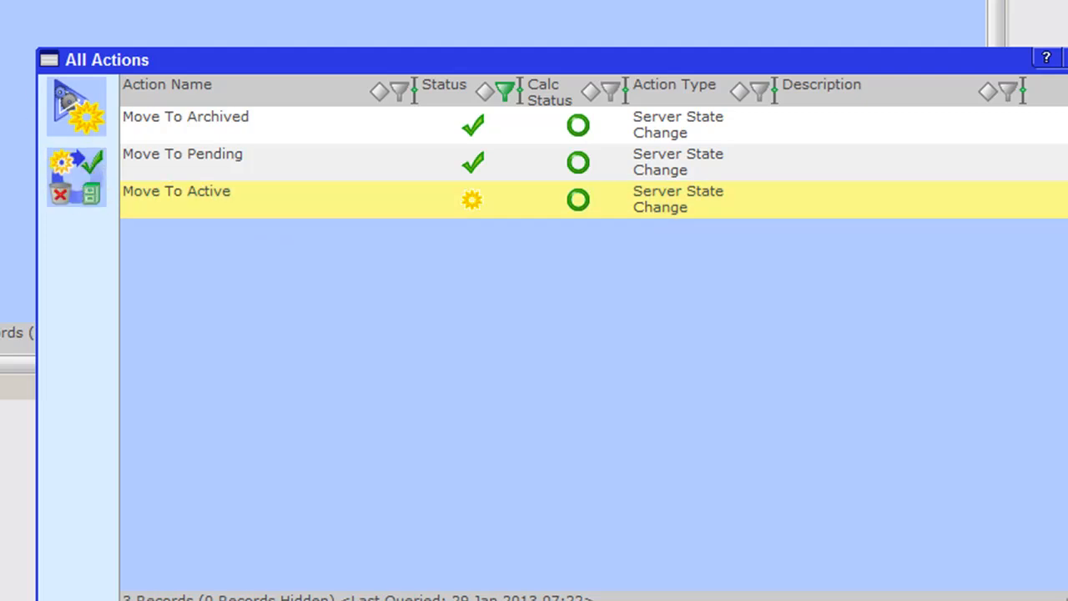
double_click(188, 207)
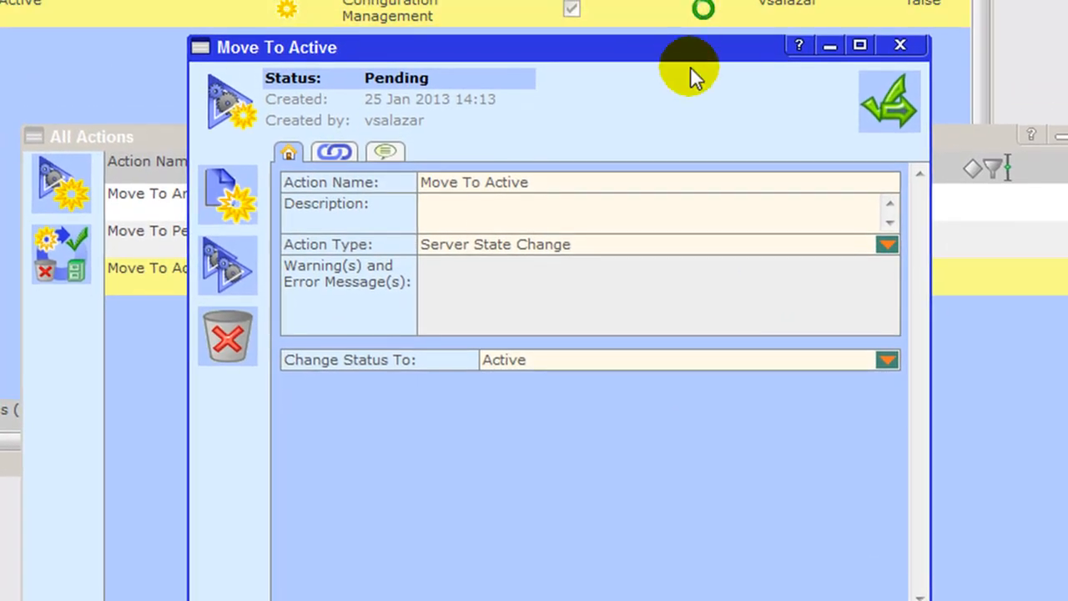
drag(690, 47, 1067, 0)
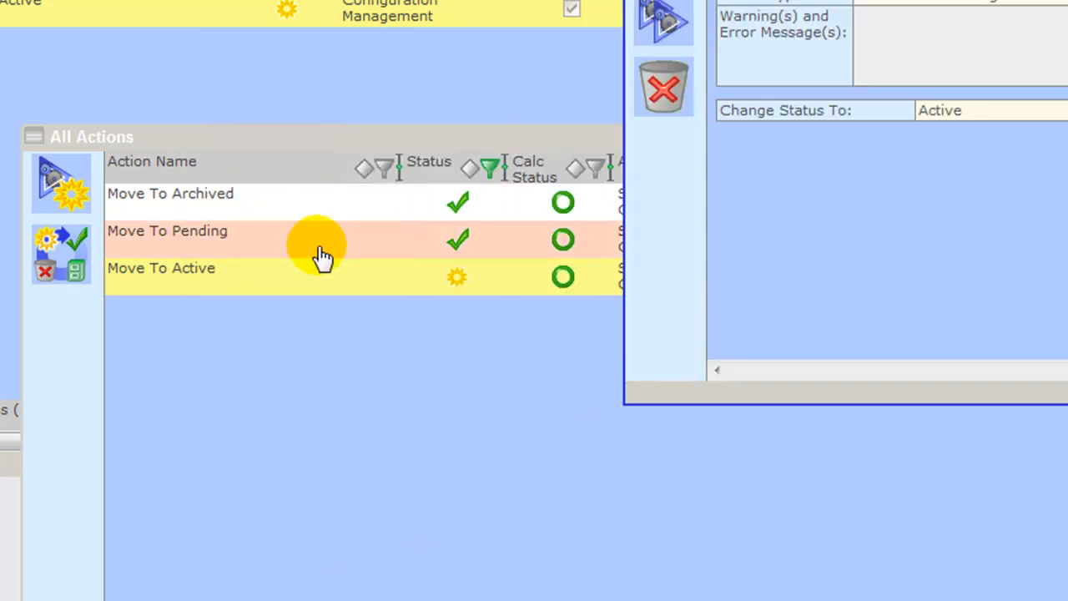
double_click(200, 238)
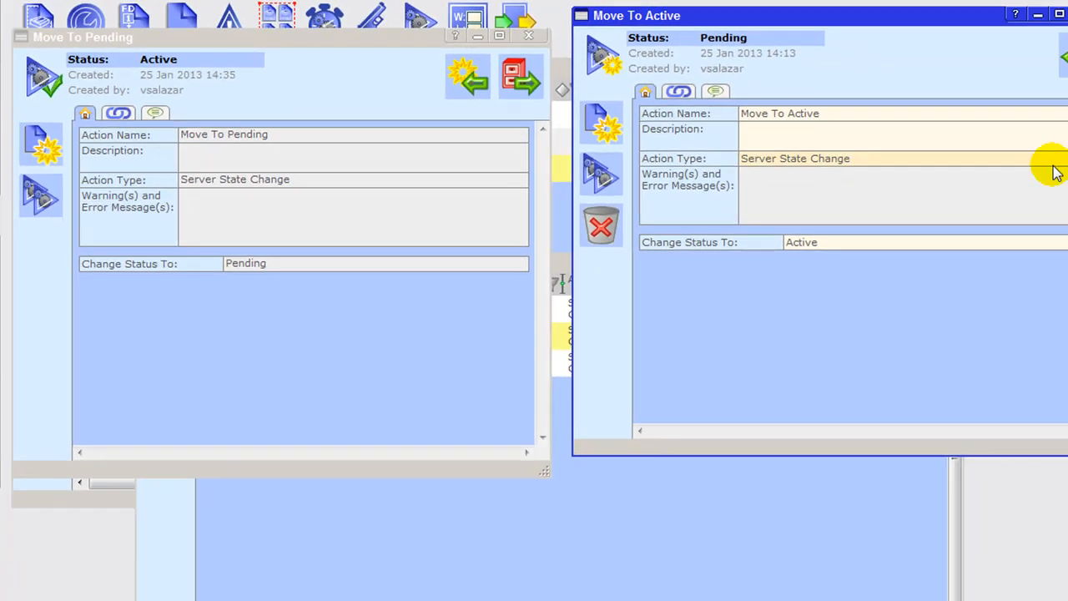
Step: Set the Move To Active action to Server State Change with target status Active, and close the Move To Pending action
click(1037, 155)
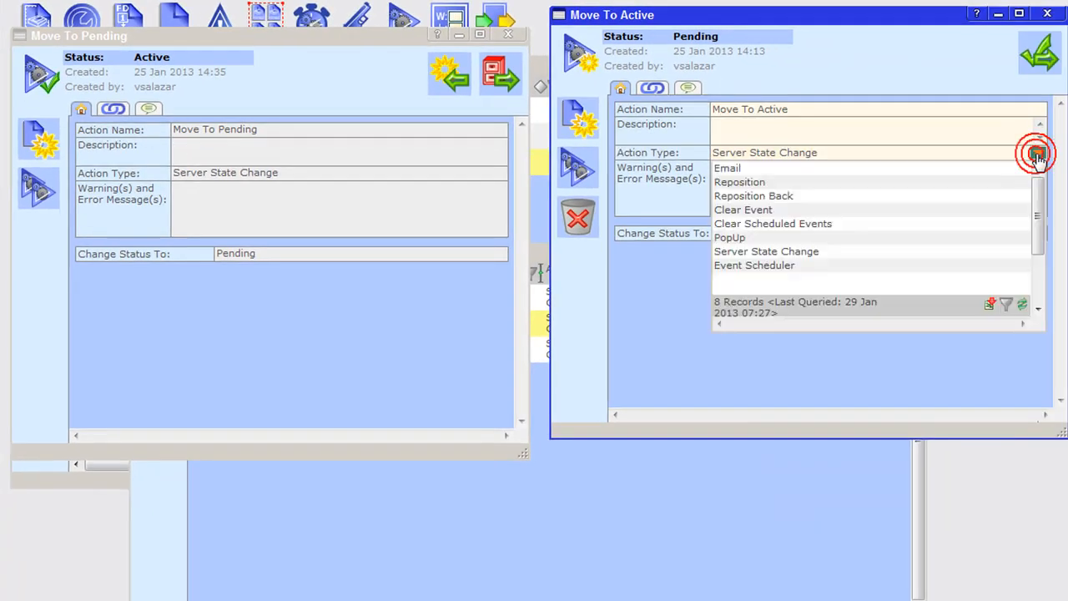
click(872, 169)
click(1035, 152)
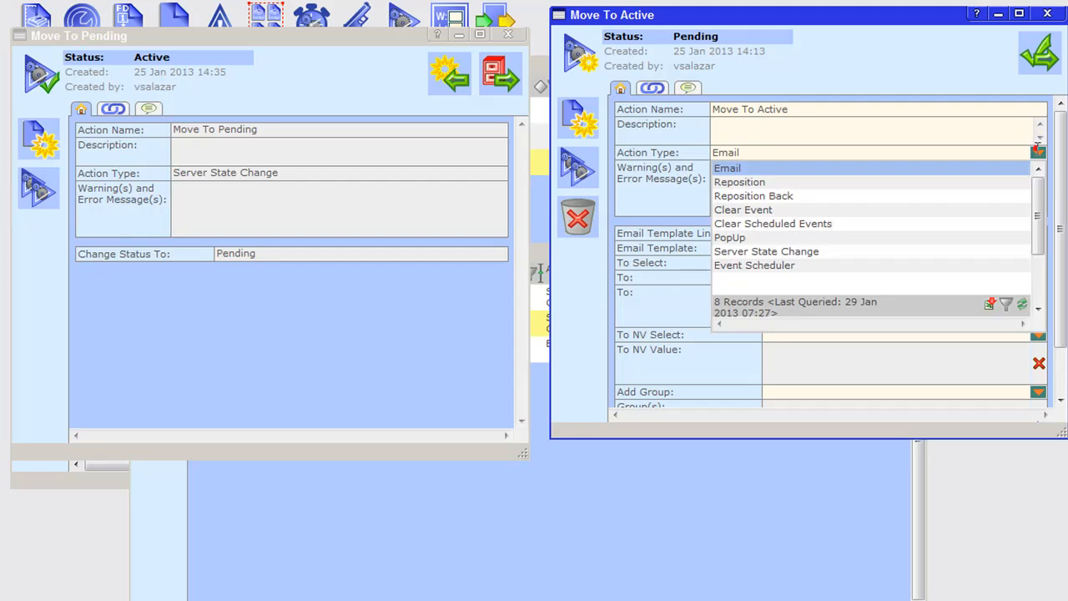
click(797, 252)
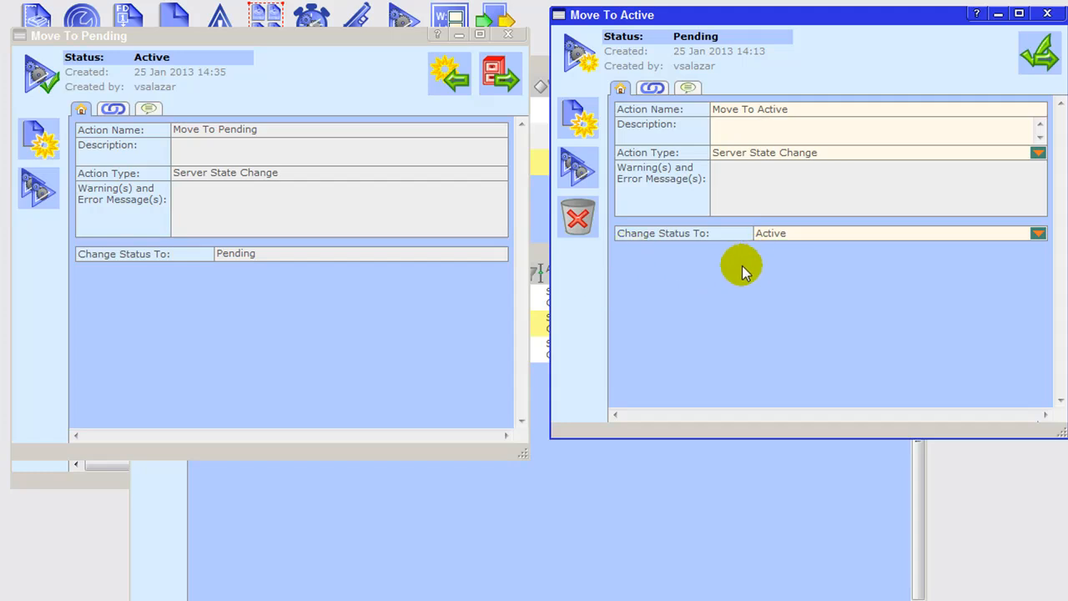
click(939, 236)
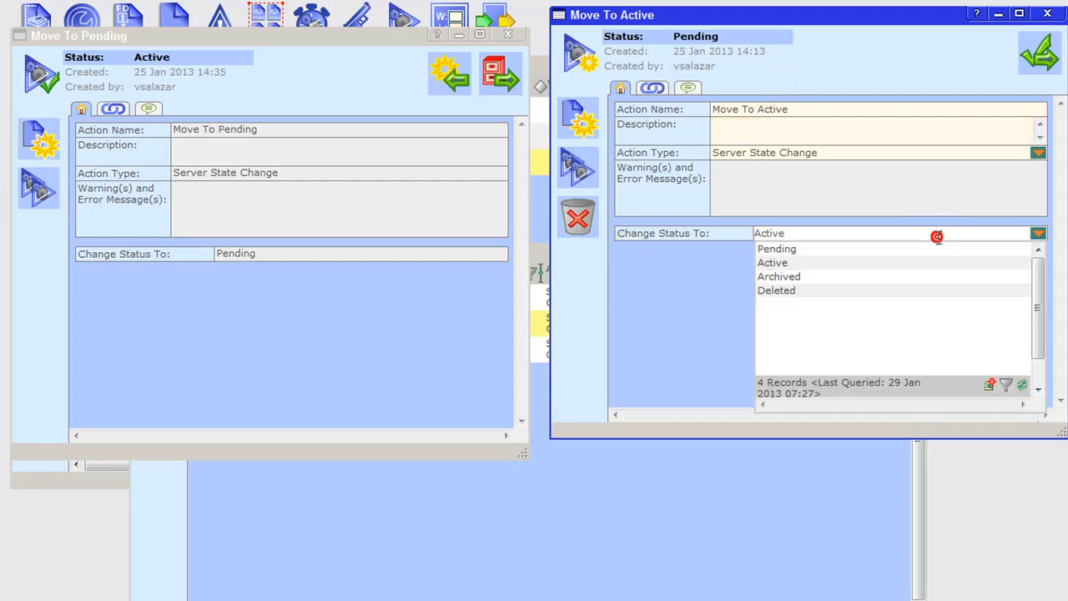
click(789, 264)
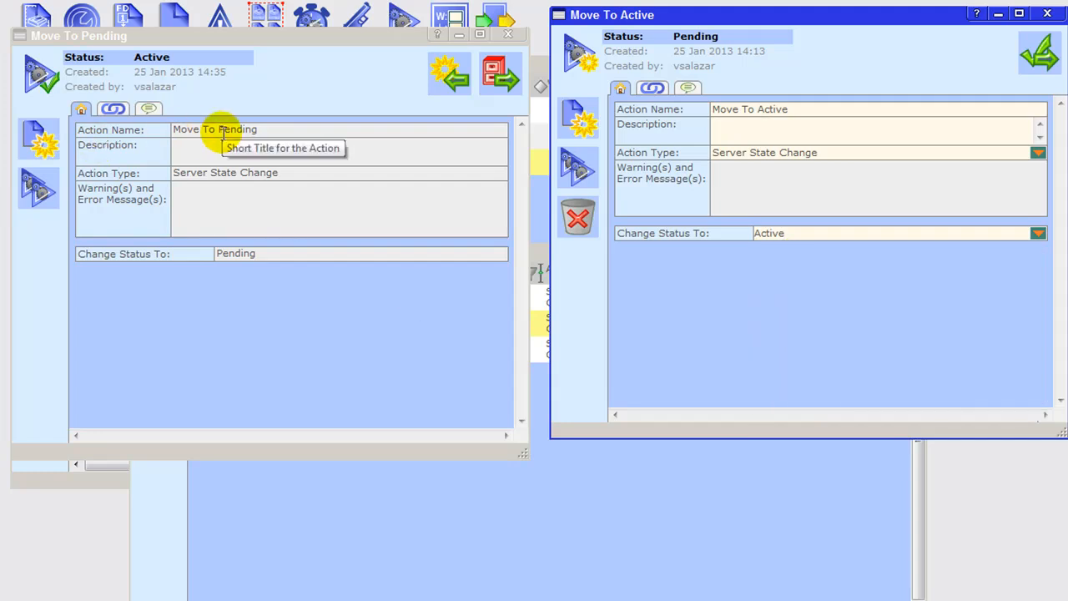
click(502, 41)
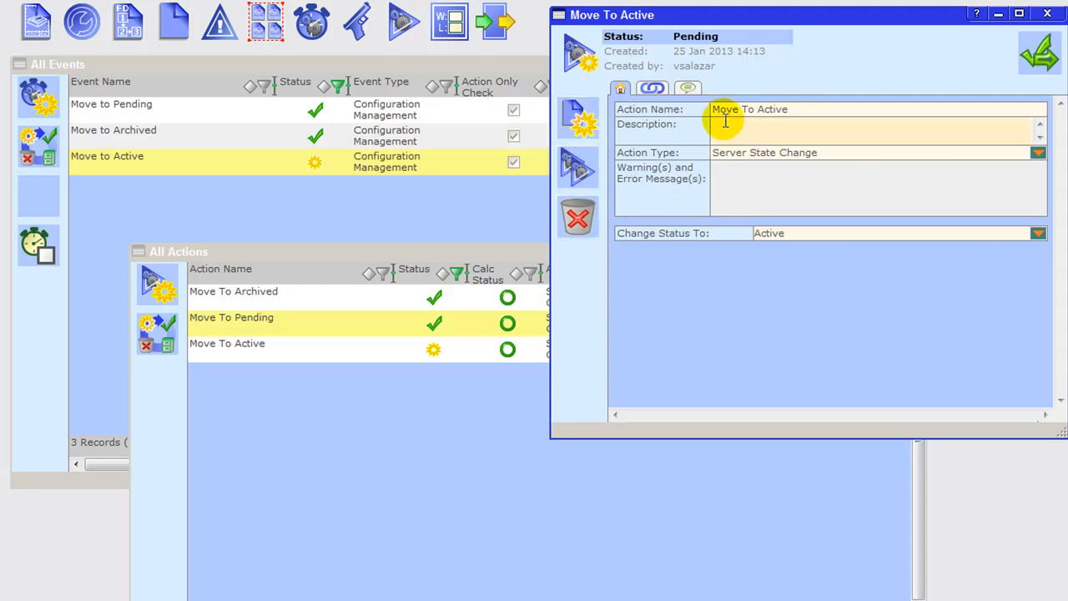
Step: Select Active as the Move To Active action's target status, activate the action, and close it
double_click(776, 109)
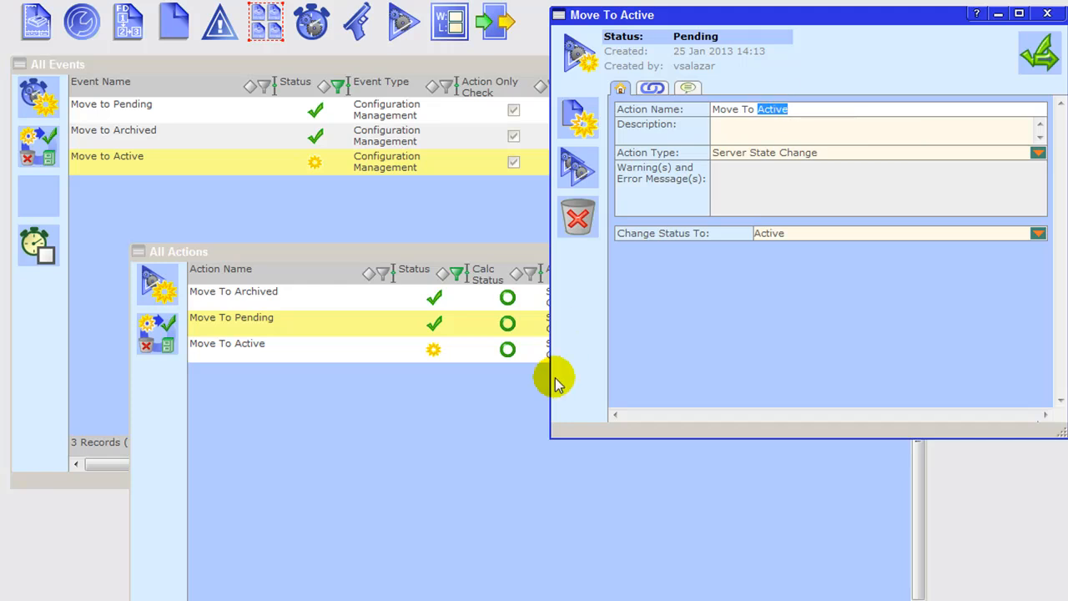
click(244, 331)
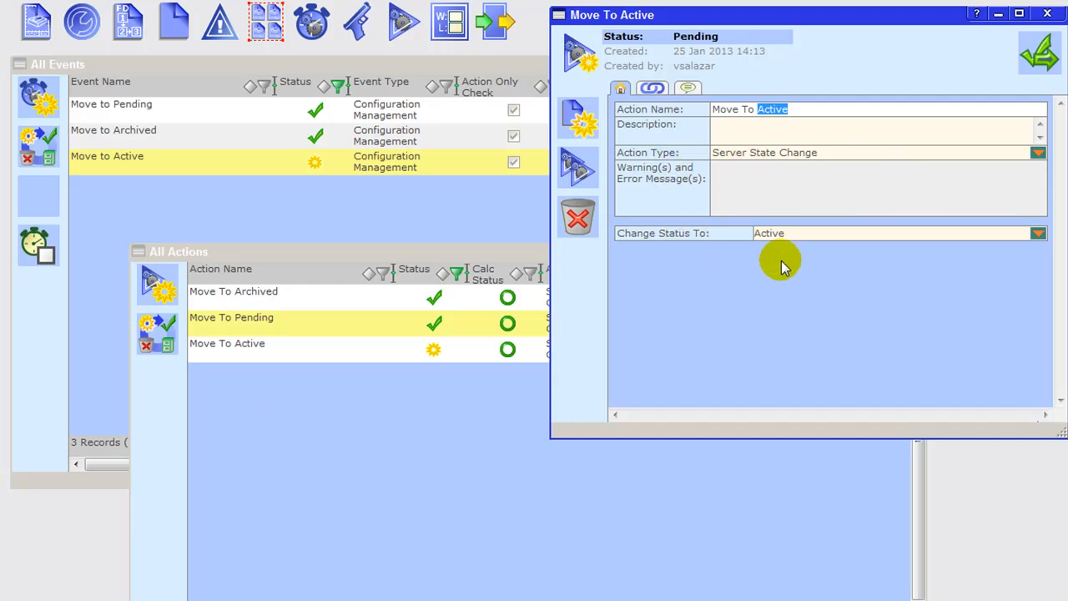
click(1038, 234)
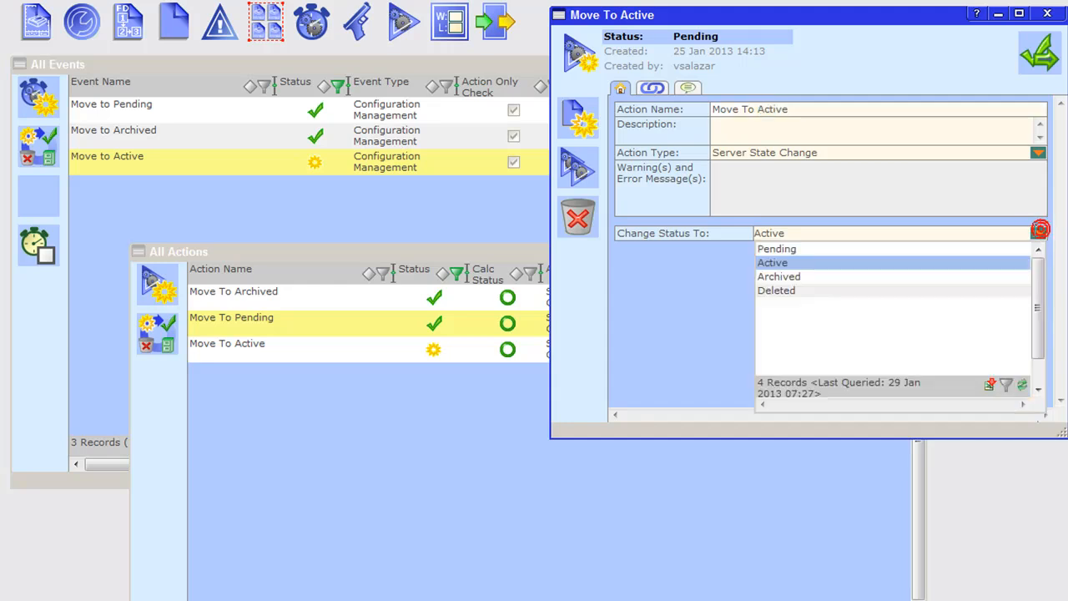
click(791, 265)
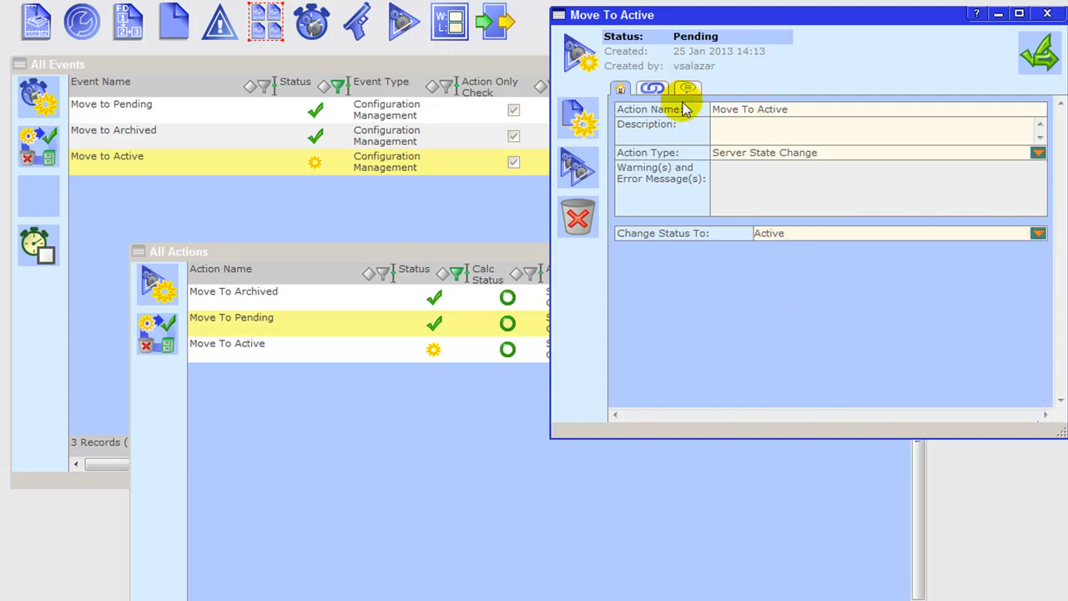
click(1032, 65)
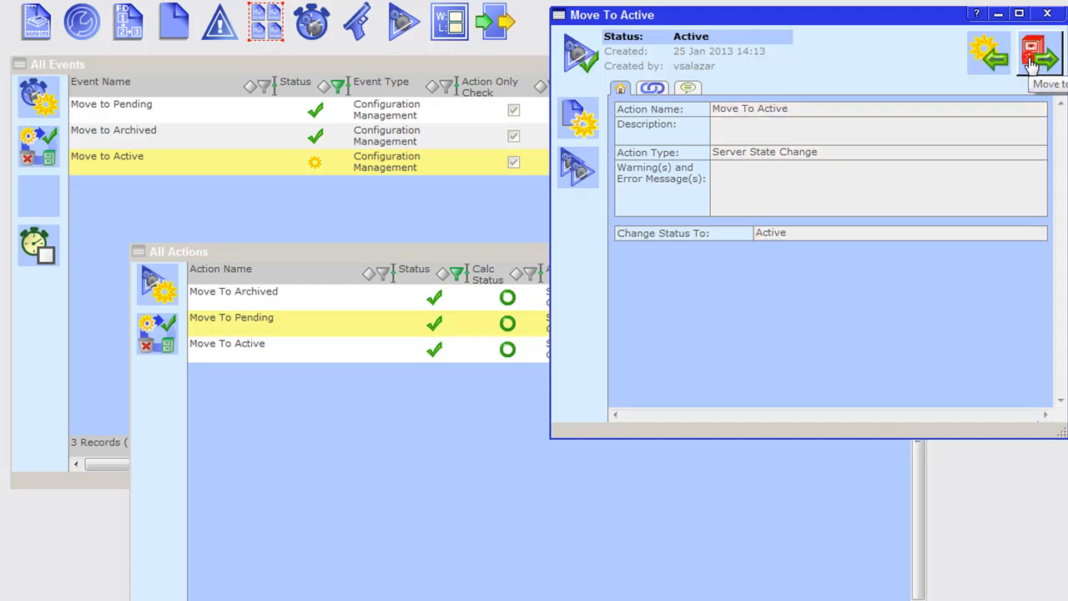
click(1047, 15)
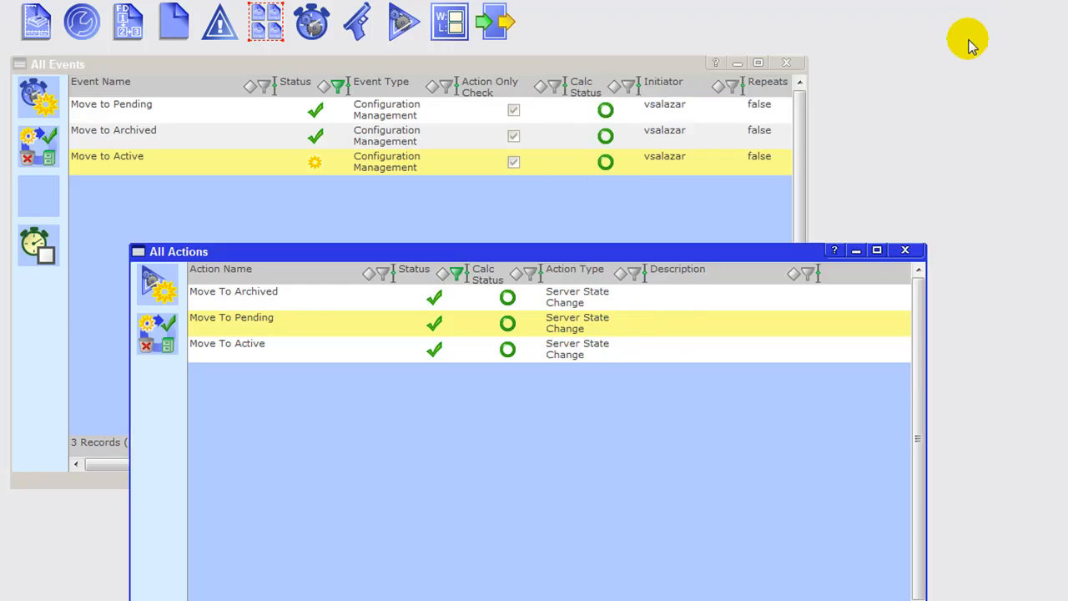
Step: Review the Move To Archived, Move To Pending and Move To Active actions in turn, closing each one and the action list
double_click(252, 300)
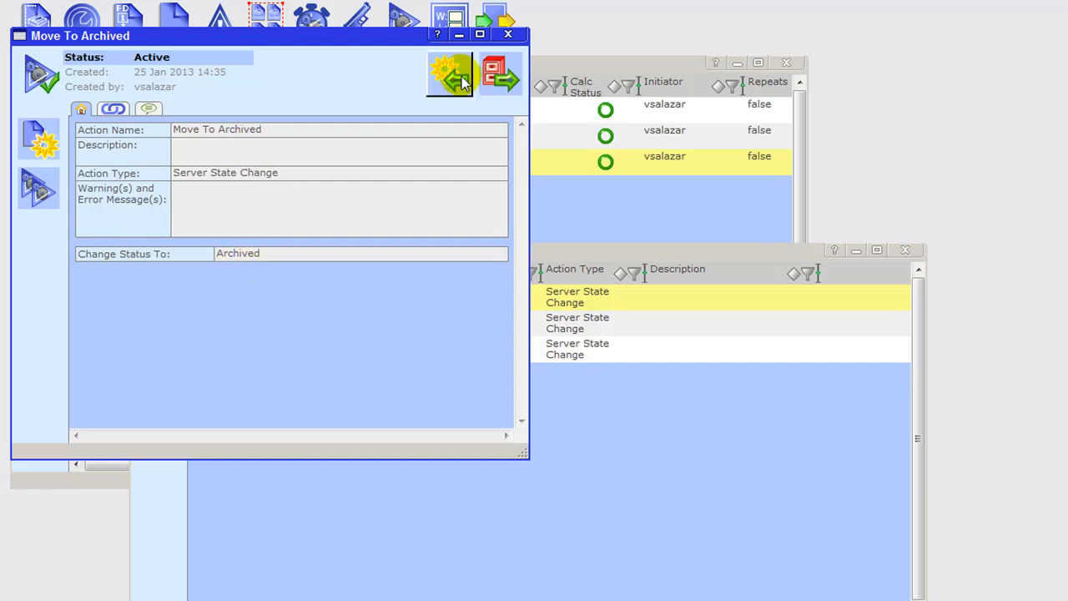
click(511, 35)
double_click(287, 317)
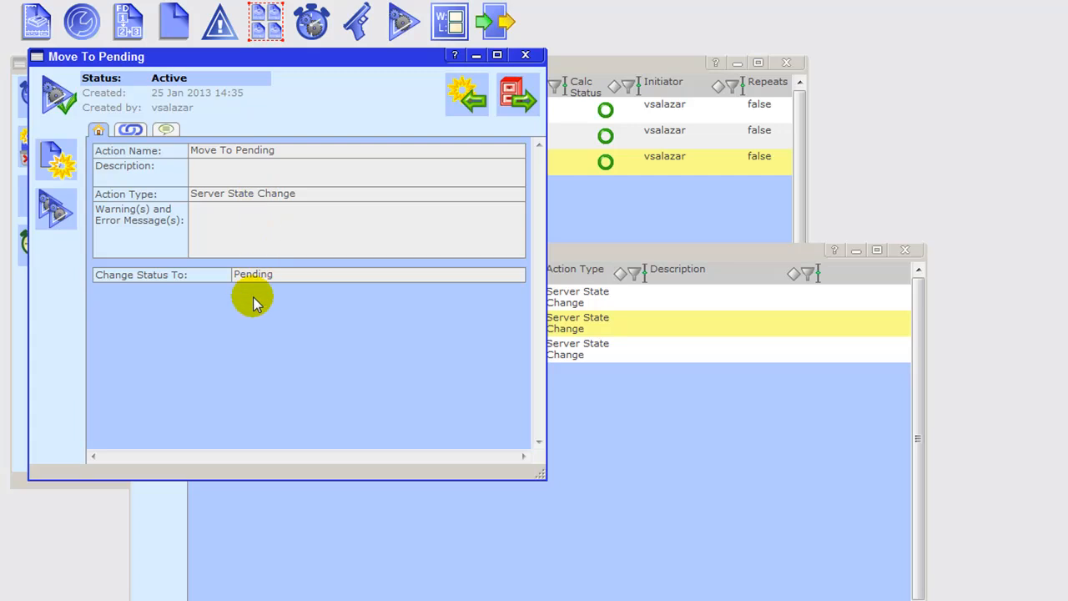
click(525, 55)
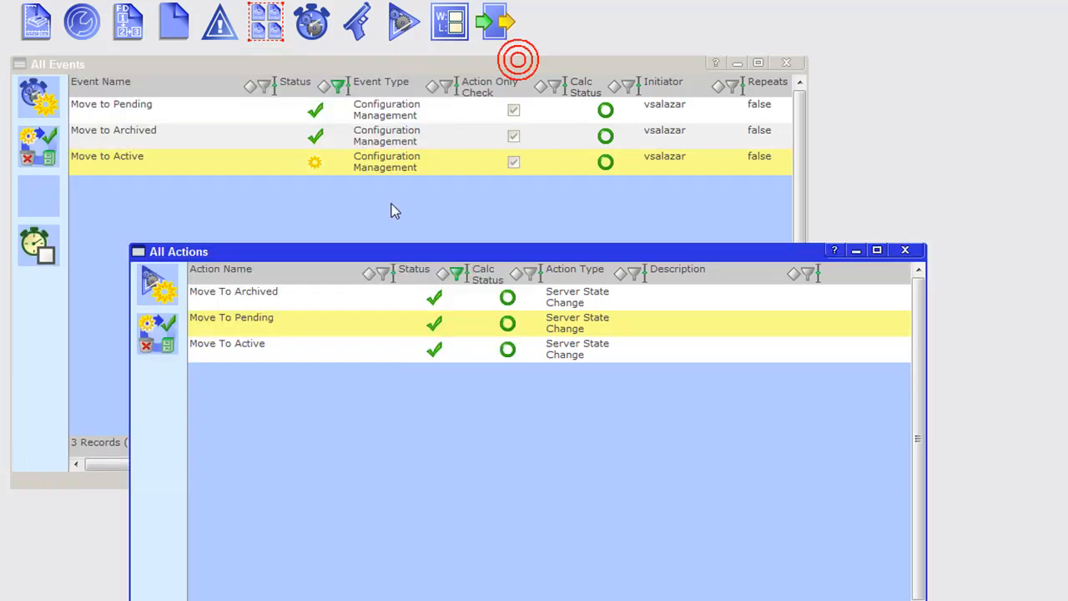
double_click(243, 354)
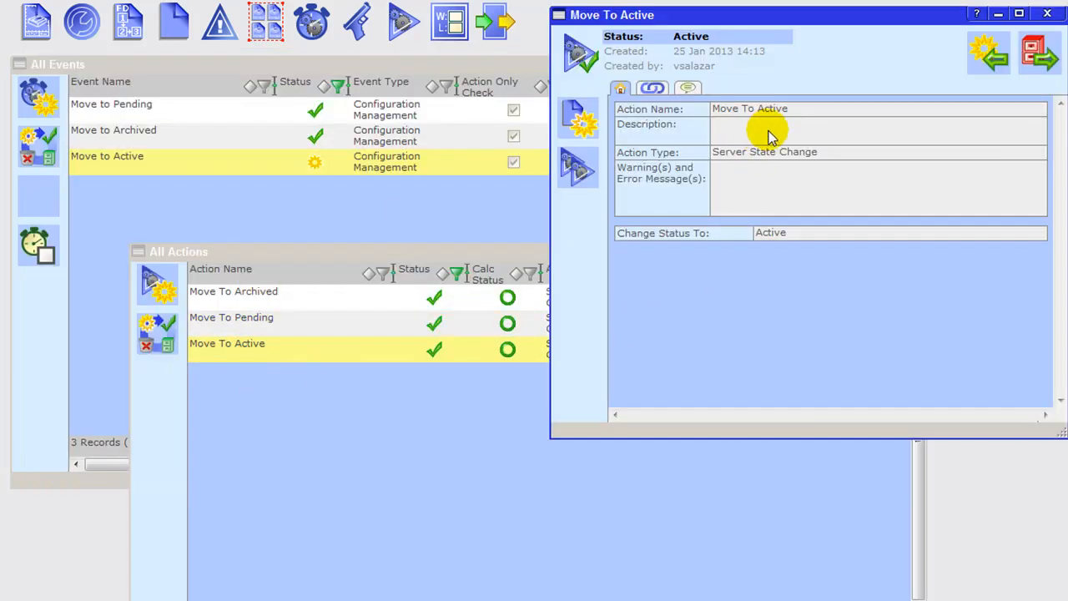
click(1047, 15)
click(901, 249)
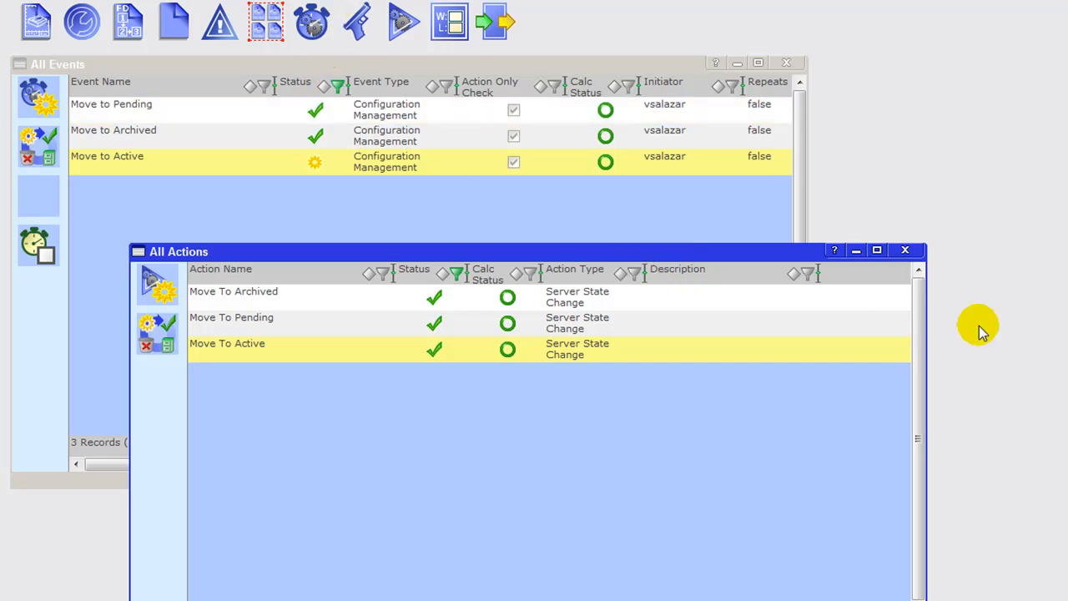
click(905, 251)
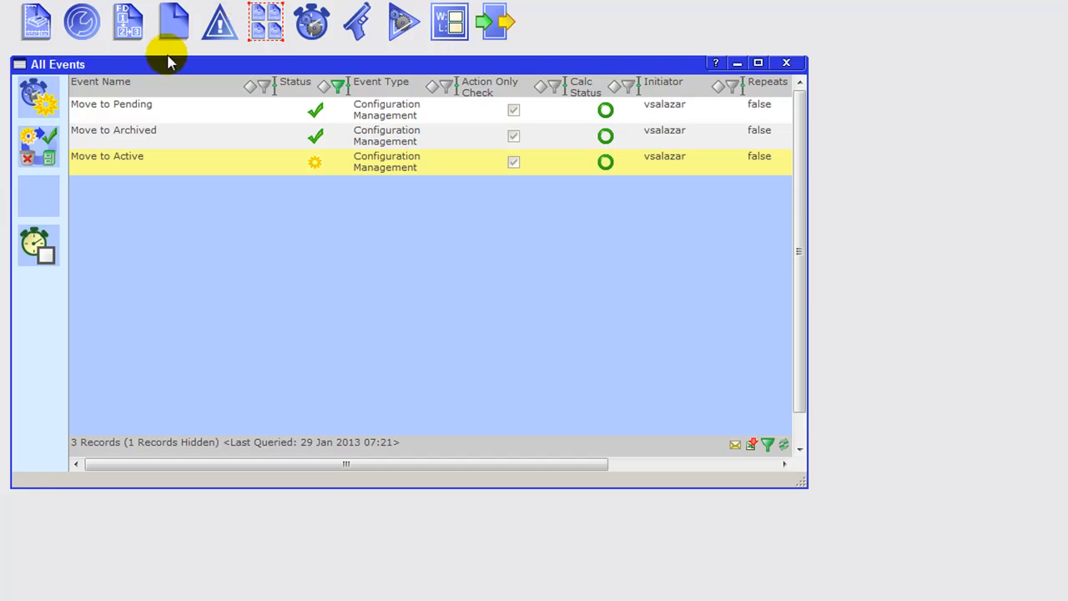
Step: Open the Move to Active event in an enlarged window and choose True as trigger to add and Move To Active as action to add
double_click(138, 168)
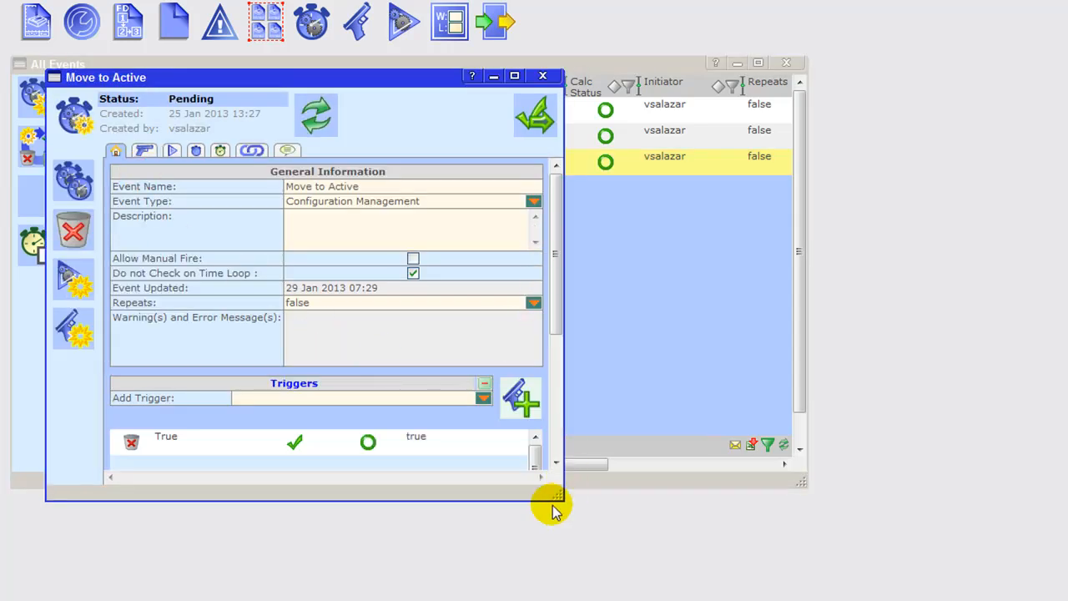
drag(563, 499, 581, 599)
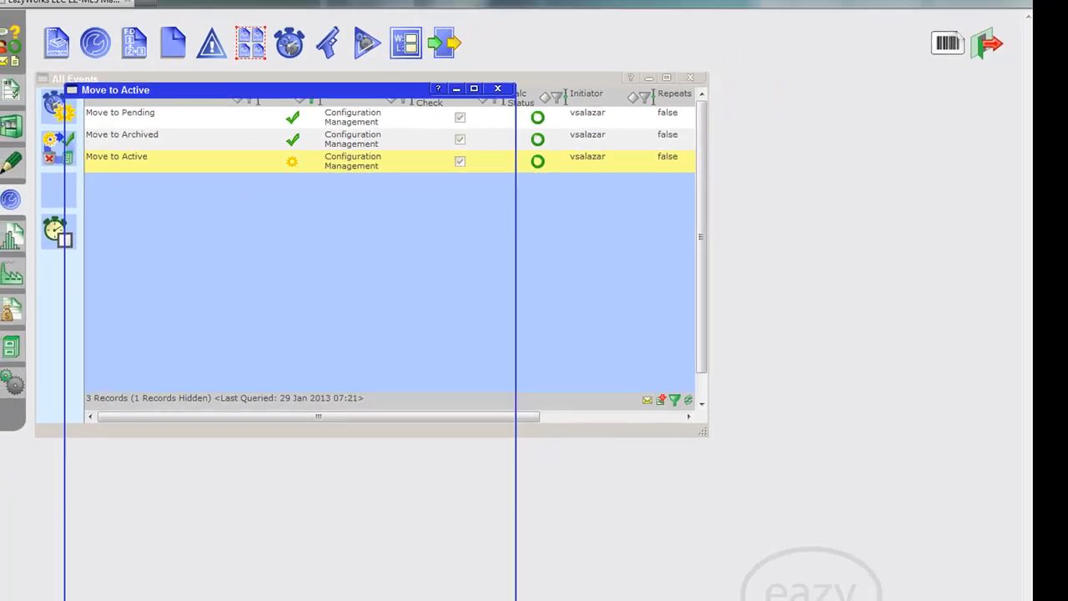
drag(515, 600, 516, 600)
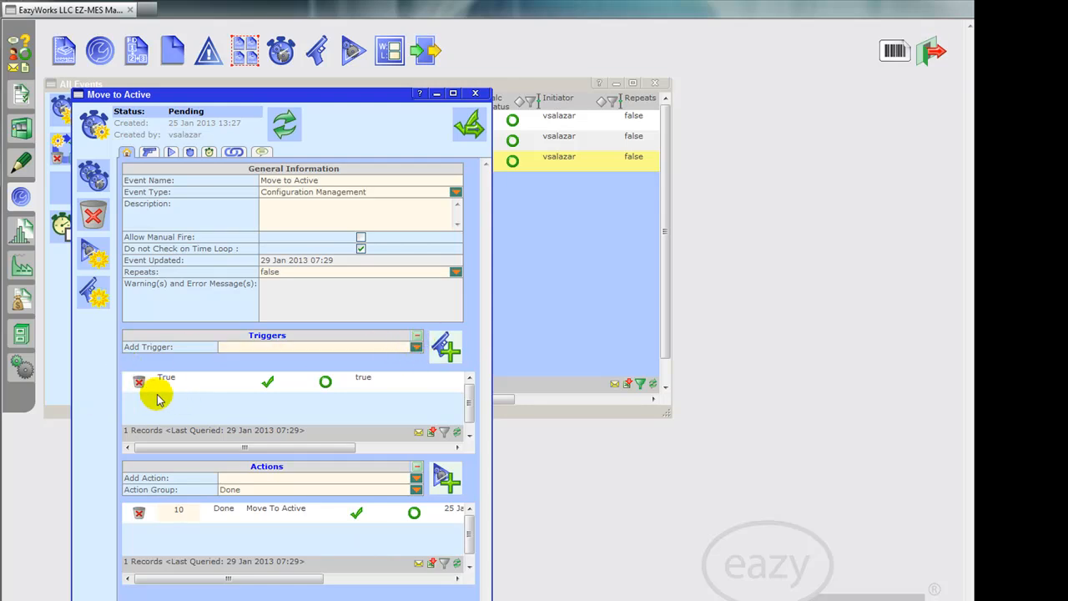
click(415, 347)
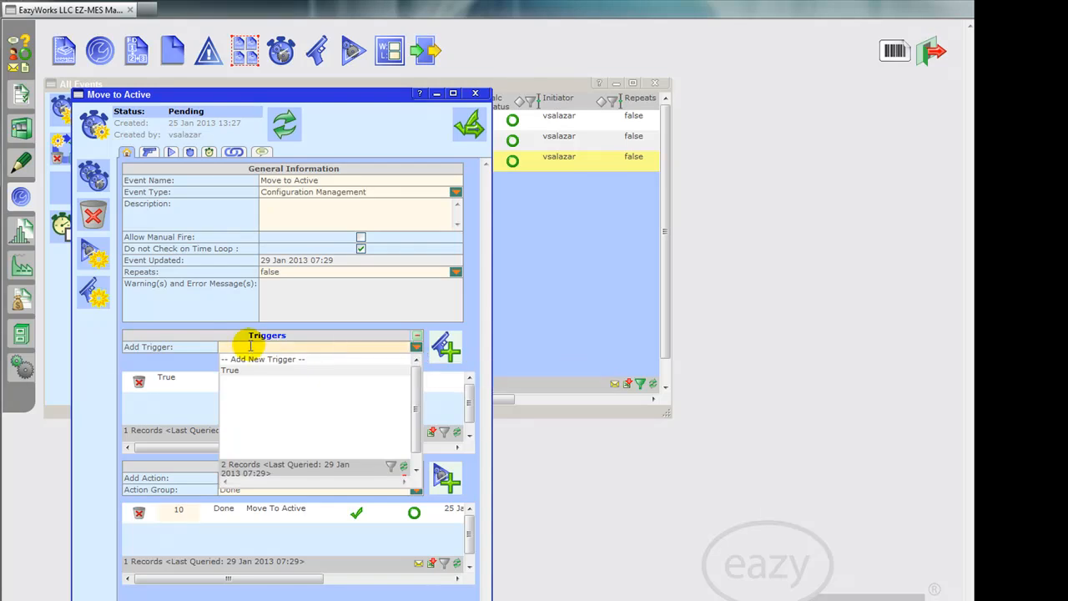
click(237, 370)
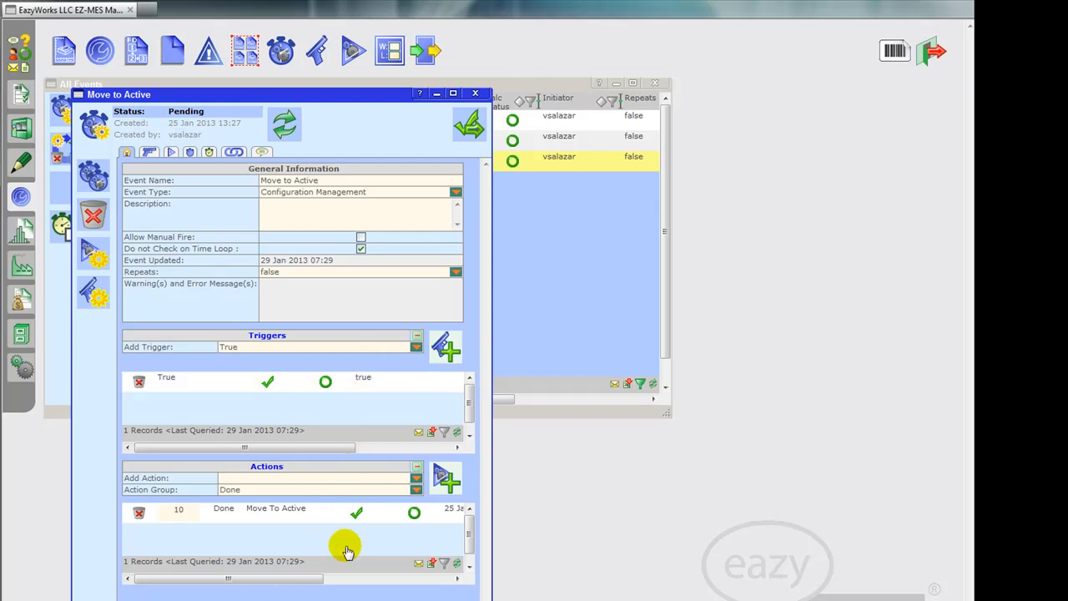
click(416, 480)
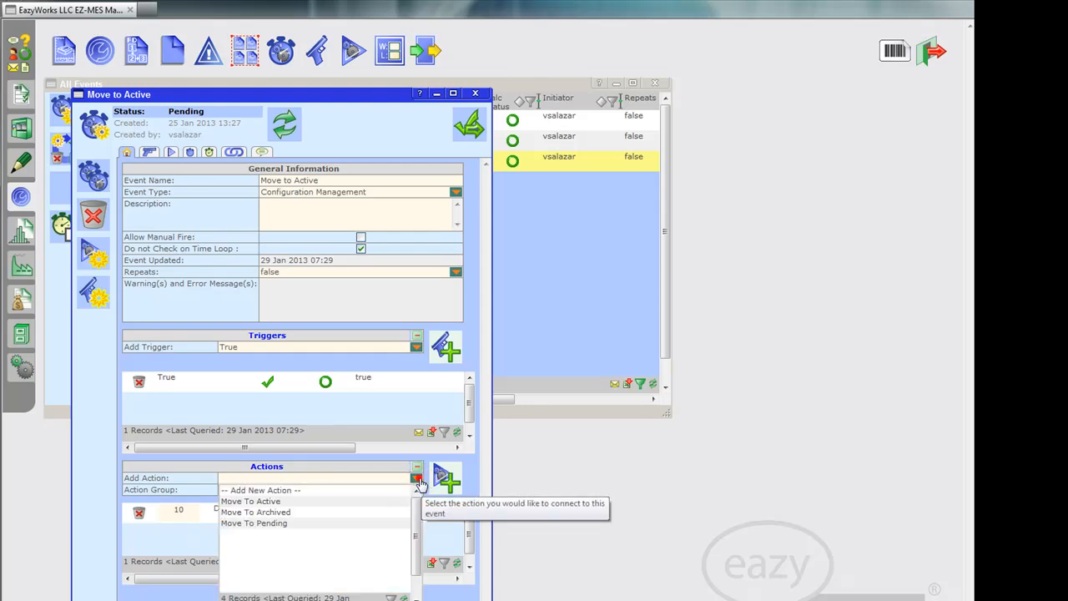
click(269, 502)
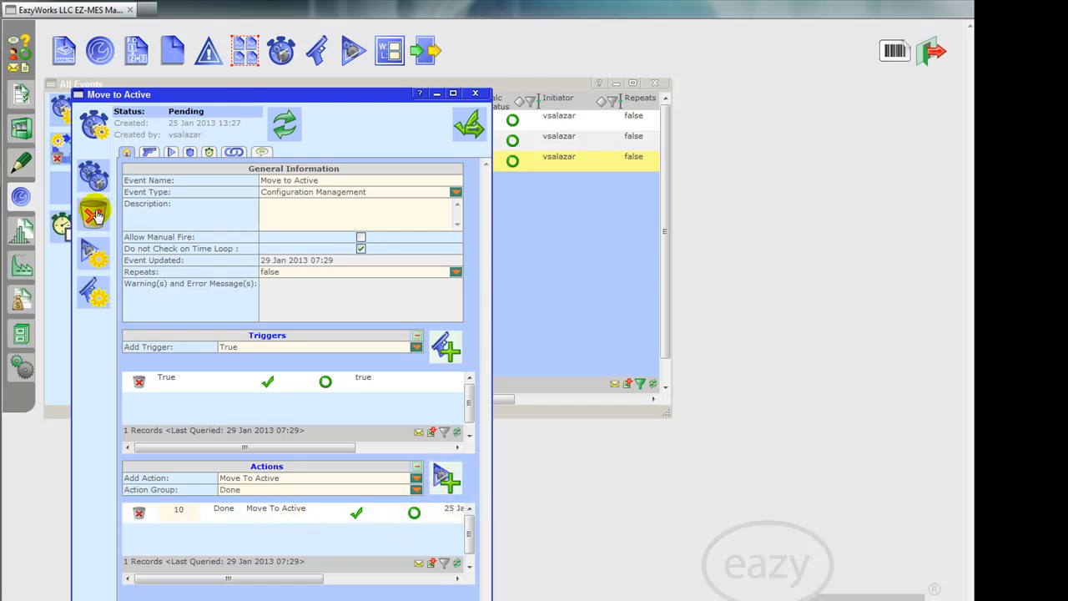
Step: Examine the Move to Active event's separate trigger and action item pages and the available triggers, returning to its general information
click(148, 156)
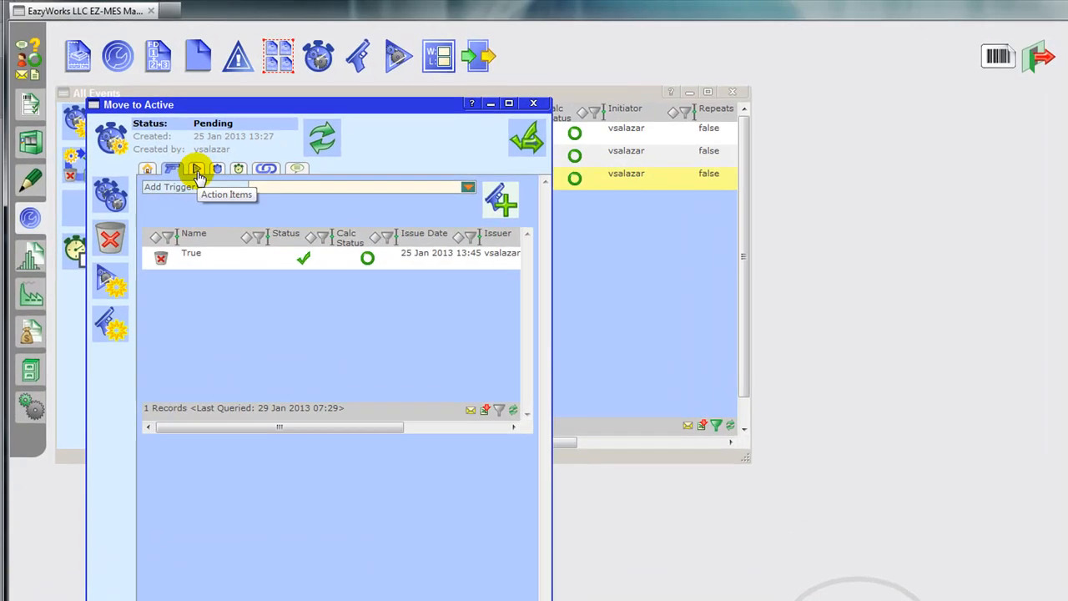
click(198, 170)
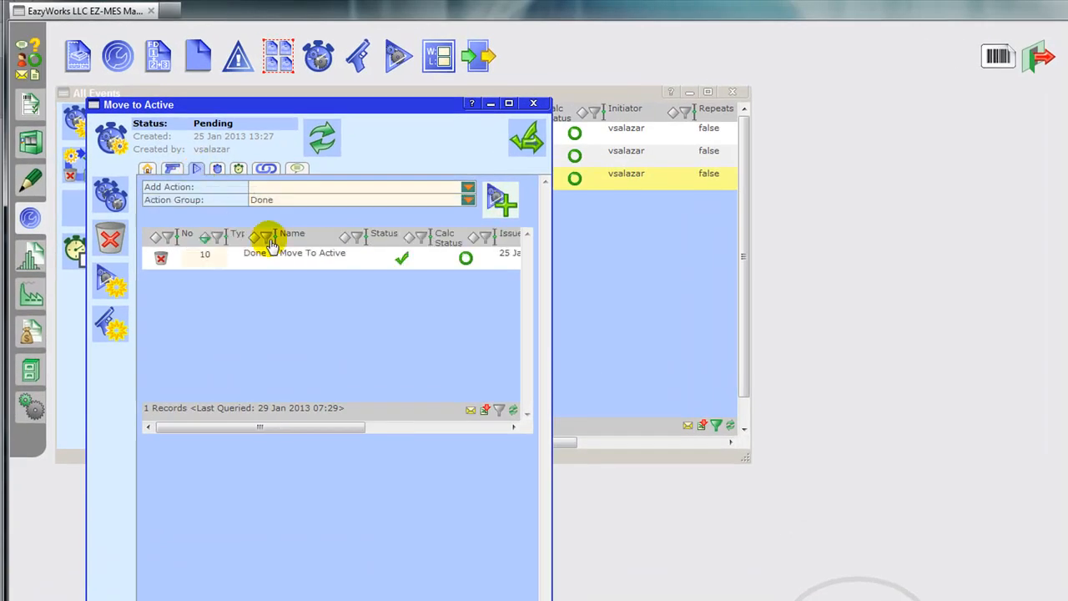
click(149, 170)
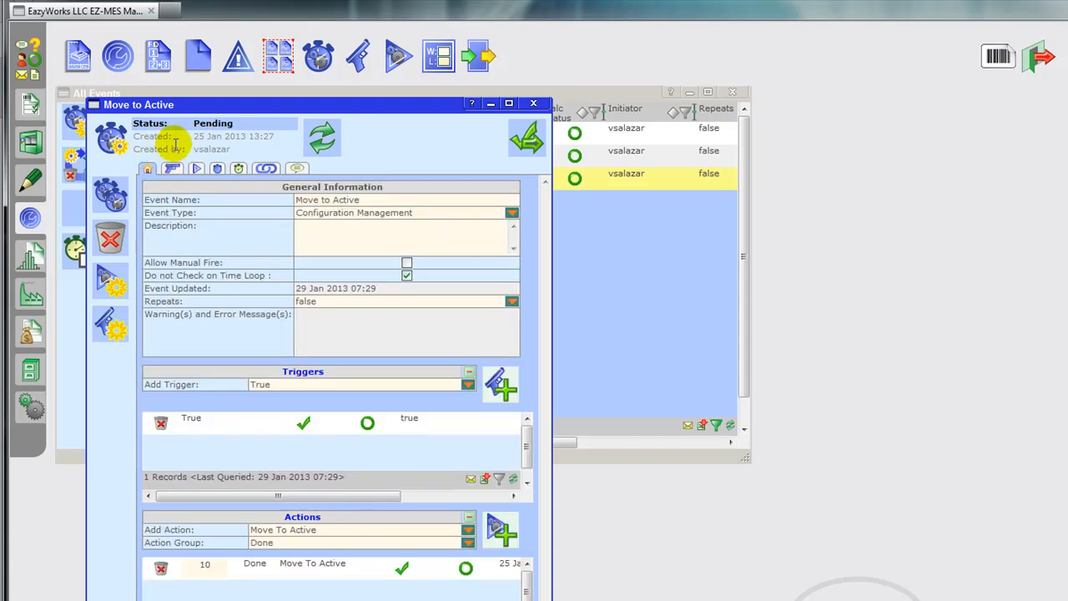
click(172, 170)
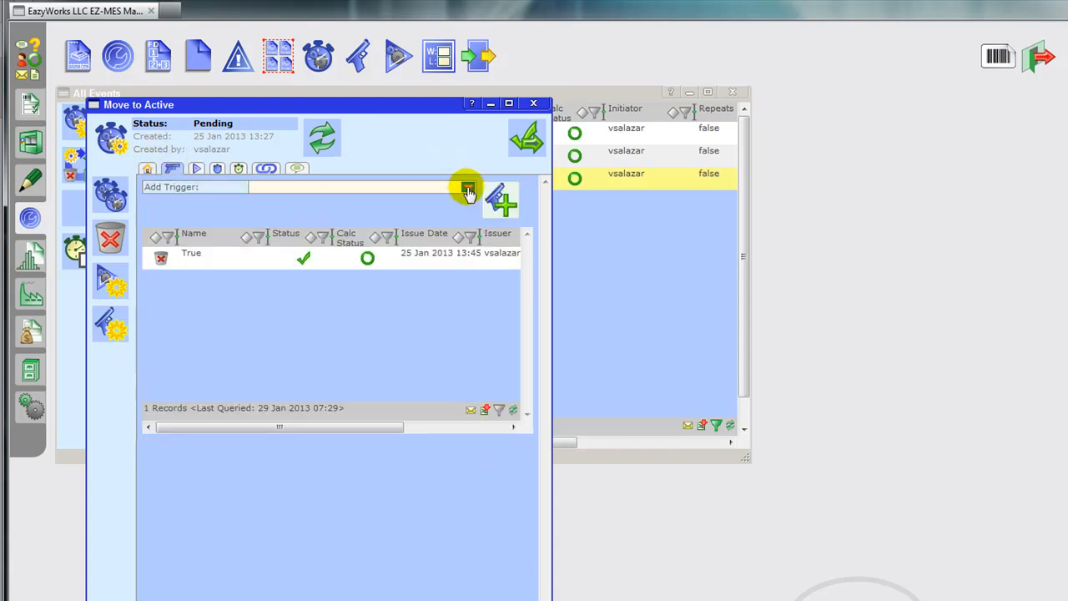
click(468, 190)
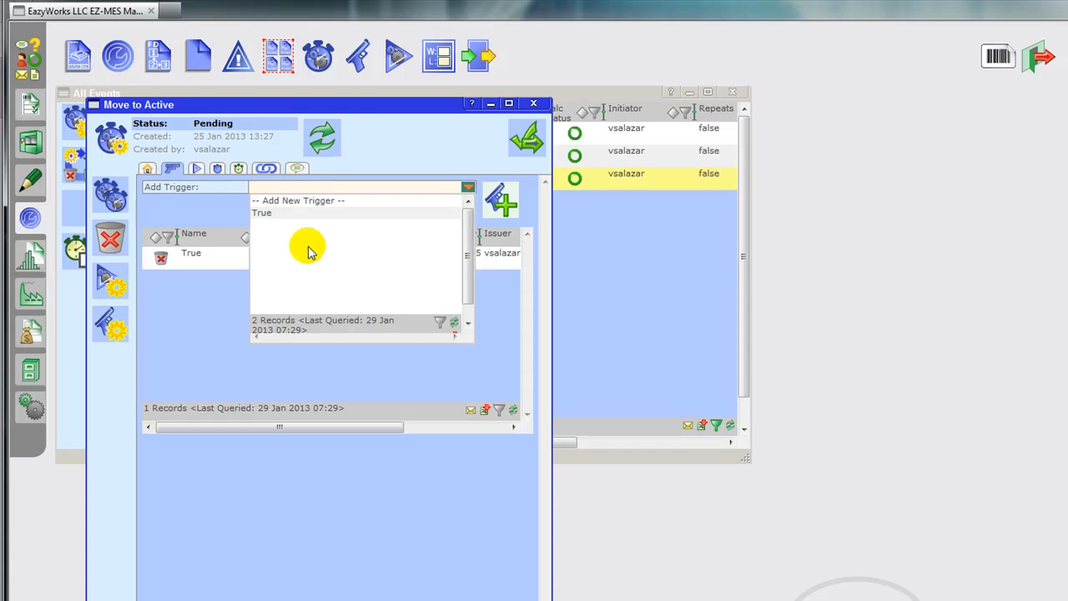
click(435, 131)
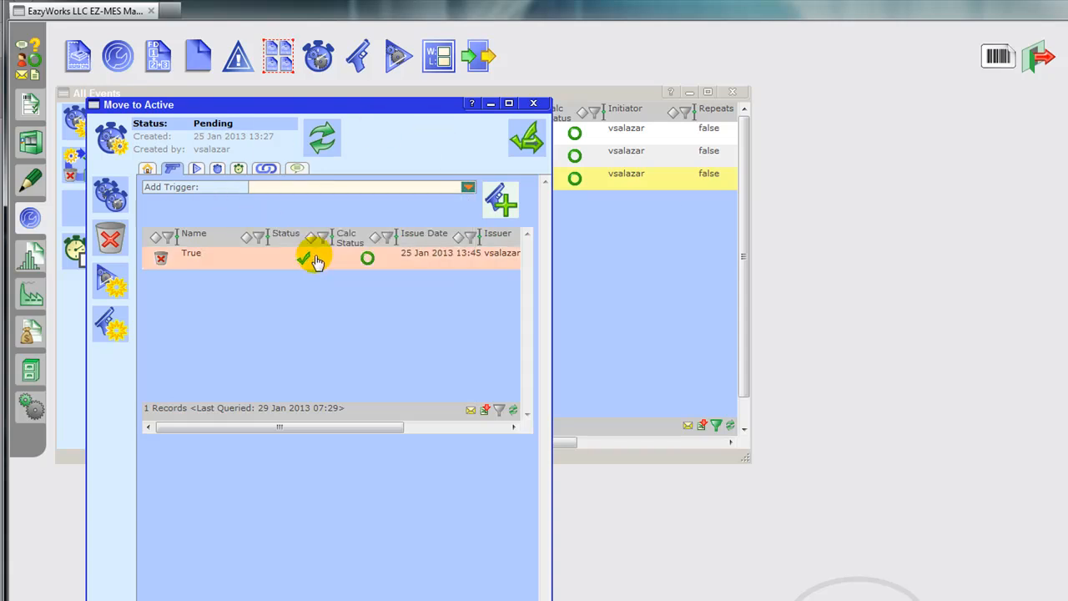
click(147, 173)
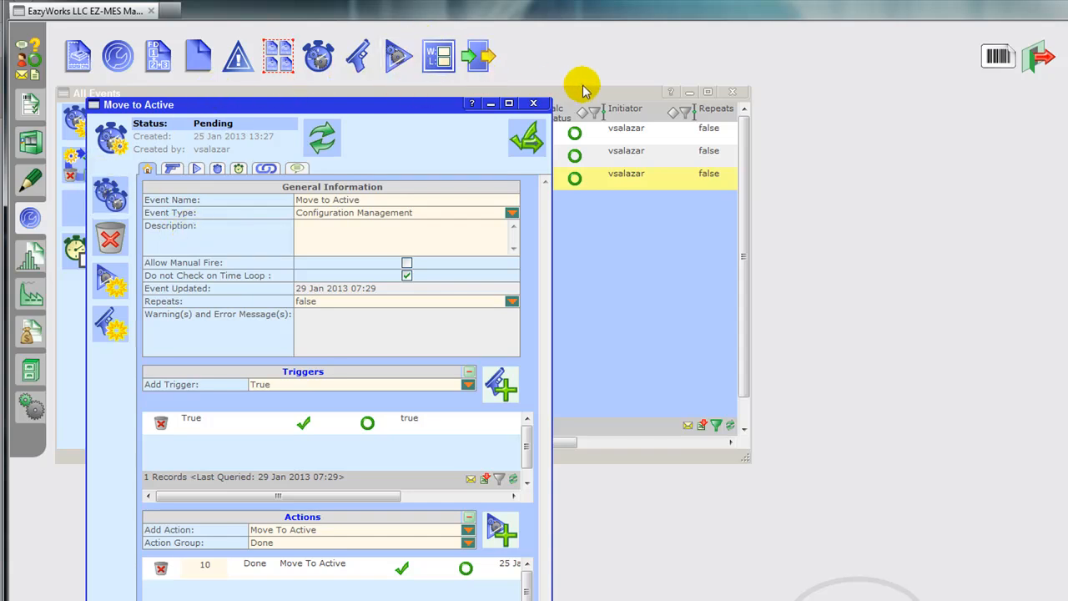
Step: Open the Move to Pending event beside the Move to Active event, close the event list, and enlarge the Move to Pending window
drag(584, 93, 788, 83)
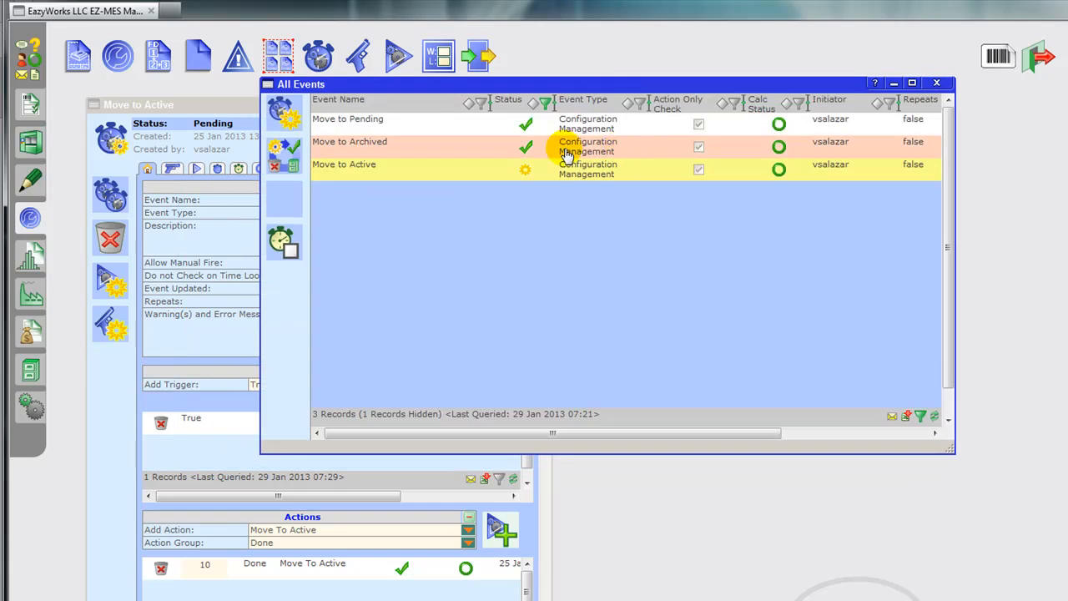
double_click(367, 119)
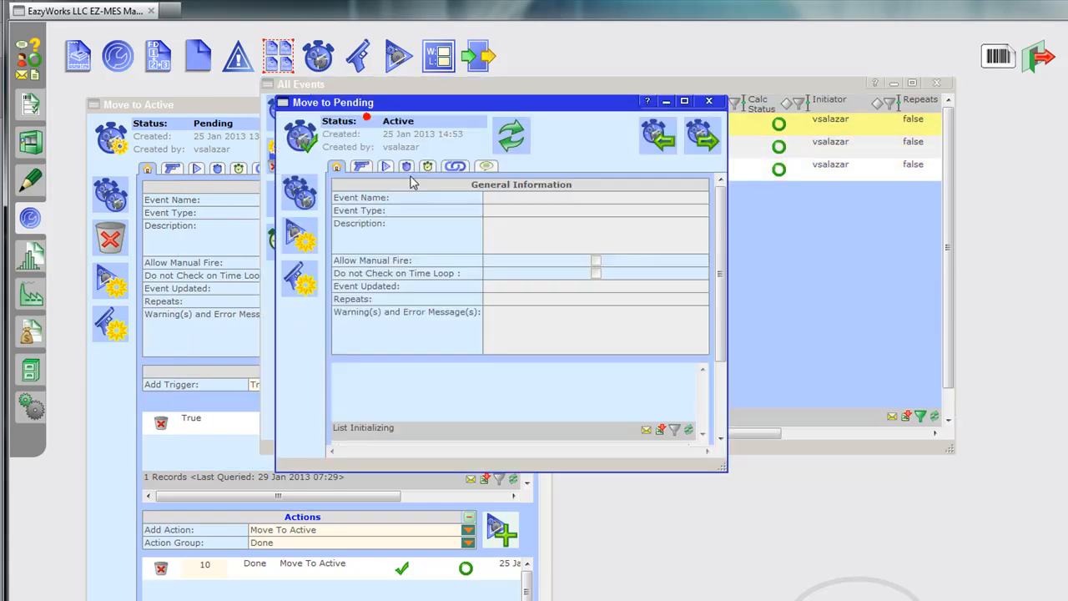
click(934, 83)
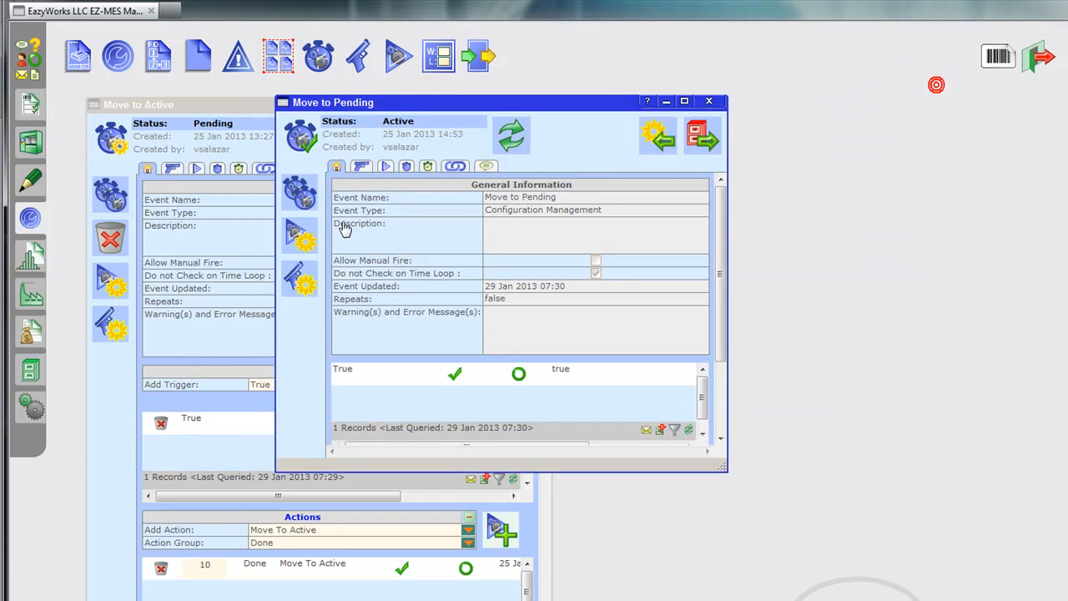
drag(519, 108, 818, 117)
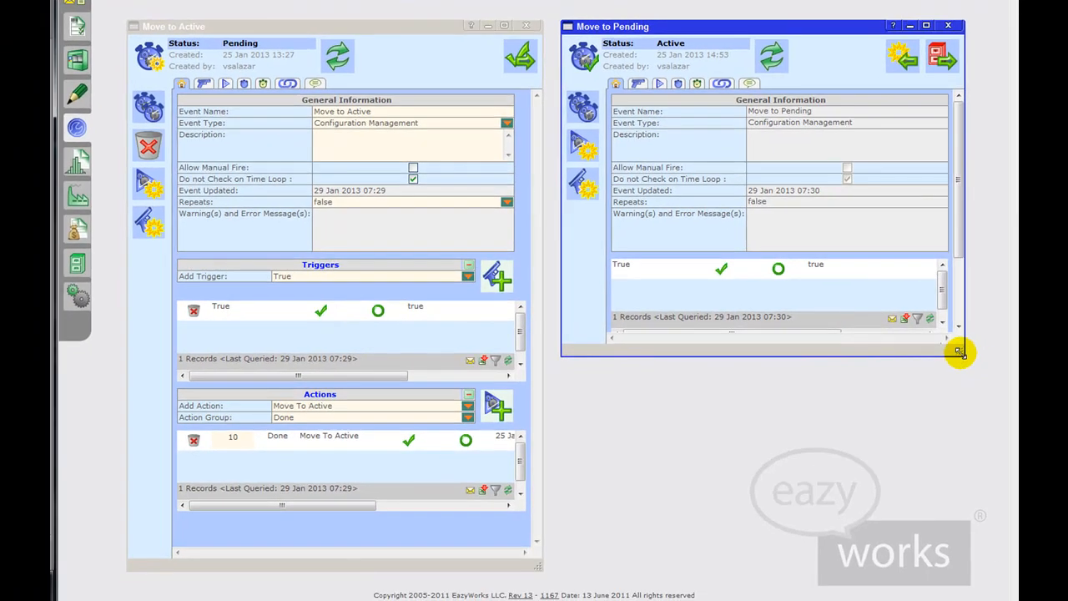
drag(959, 351, 958, 560)
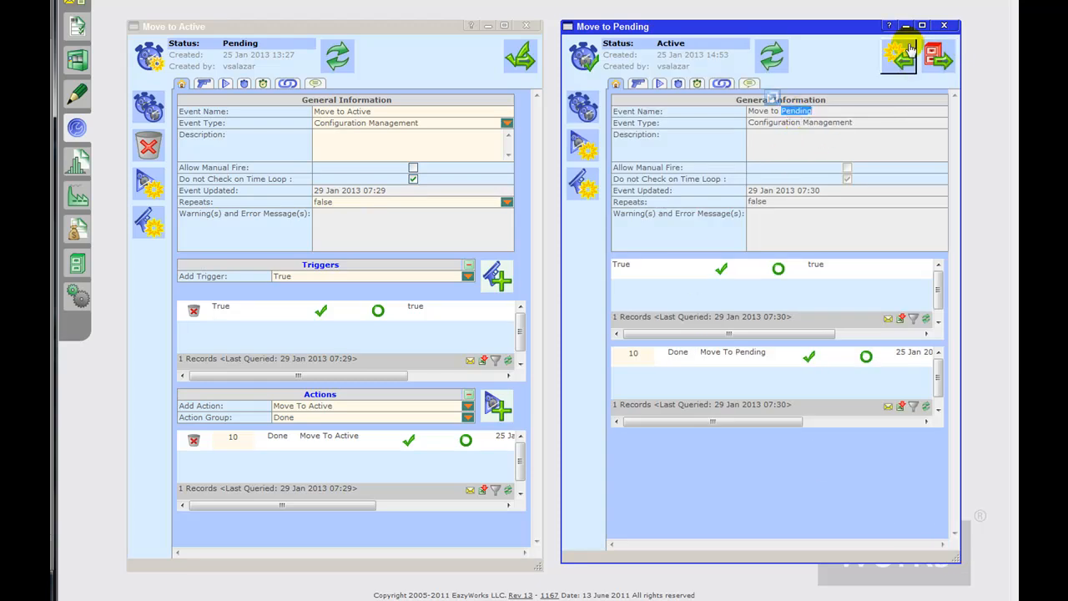
Step: Return the Move to Pending event to Pending status and choose Move To Pending as its action to add
click(899, 53)
double_click(796, 111)
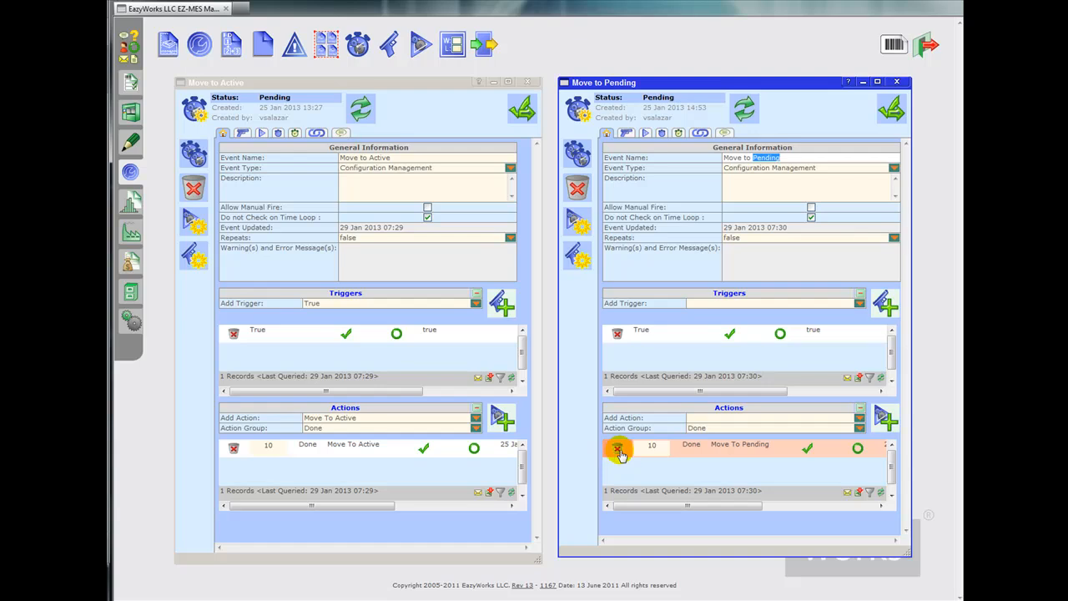
click(858, 420)
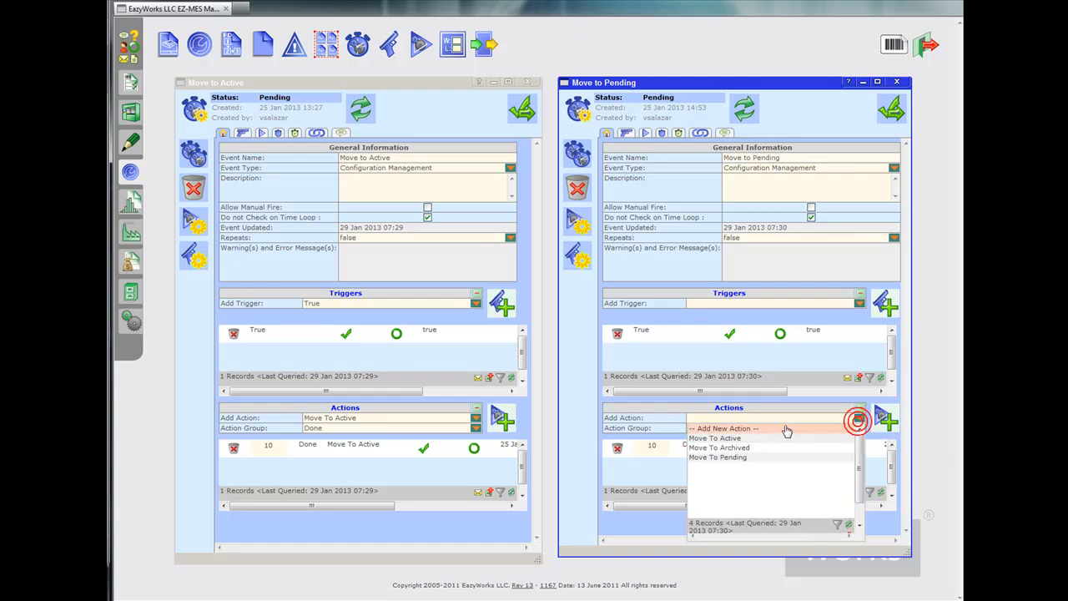
click(740, 458)
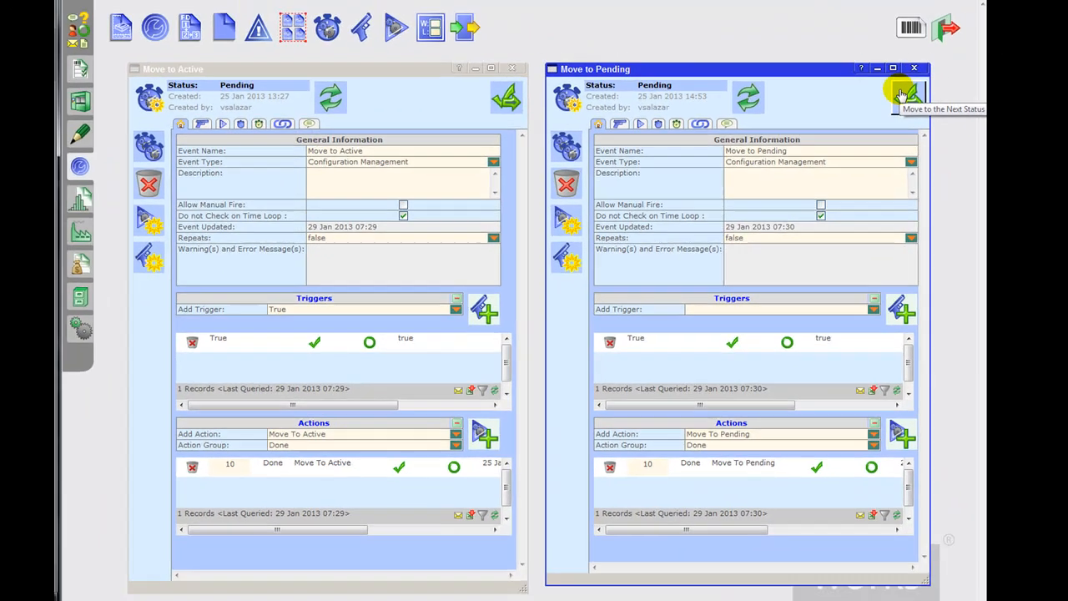
Step: Activate the Move to Pending and Move to Active events and close both
click(959, 56)
click(523, 108)
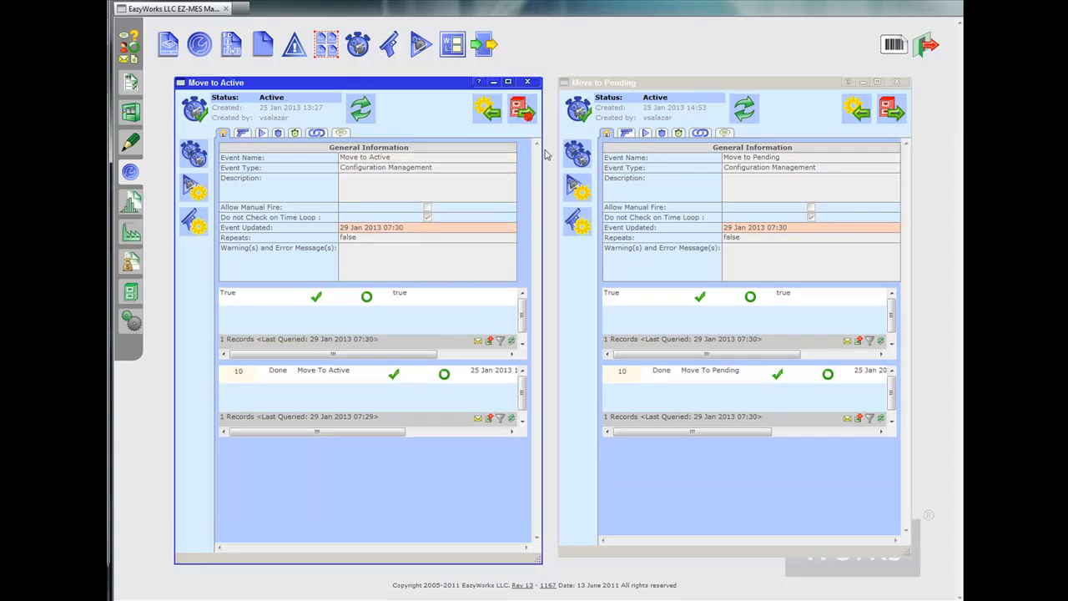
click(528, 82)
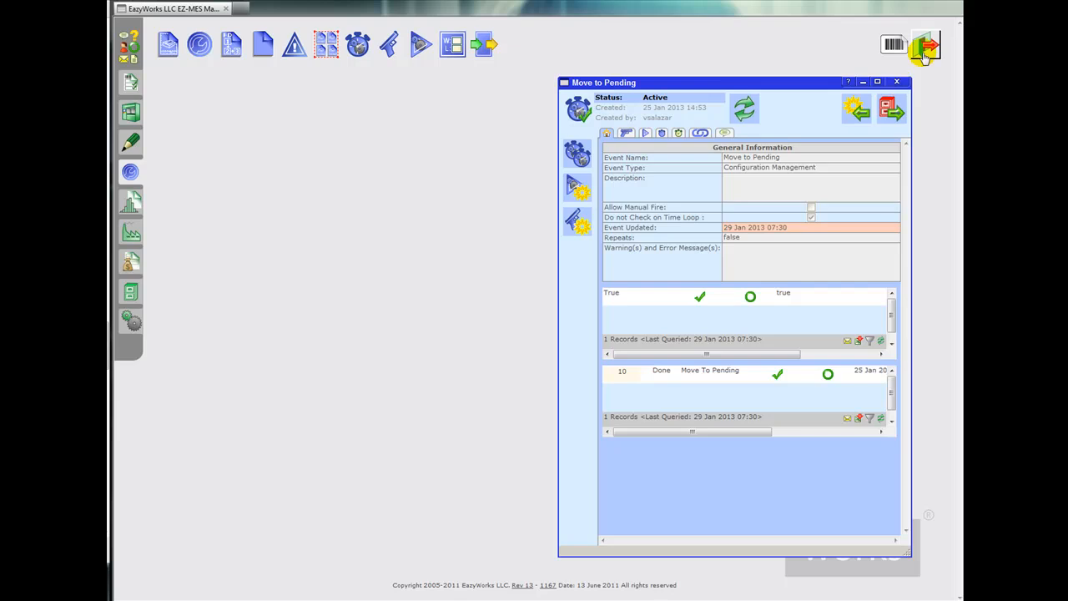
click(897, 82)
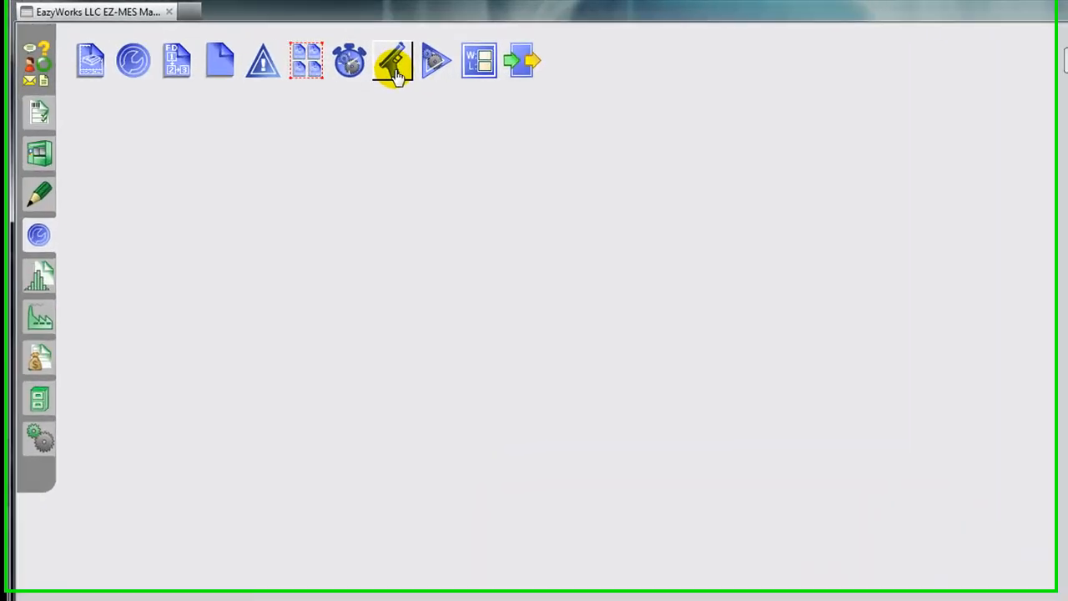
Step: Inspect the CO-001 Change Order definition from the list of part, equipment and change definitions, closing both
click(75, 61)
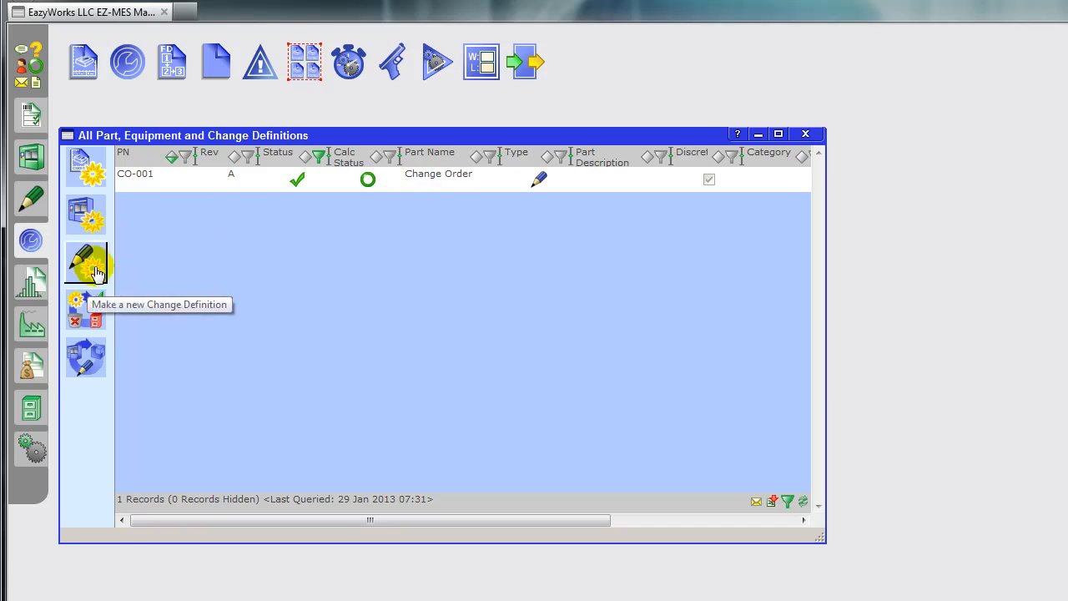
click(139, 191)
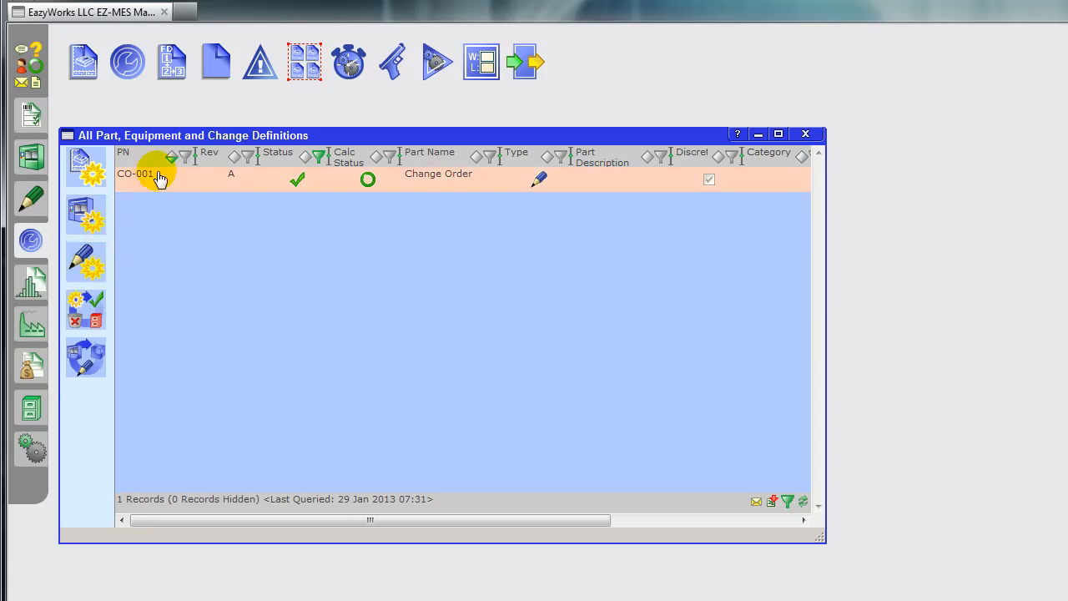
double_click(156, 176)
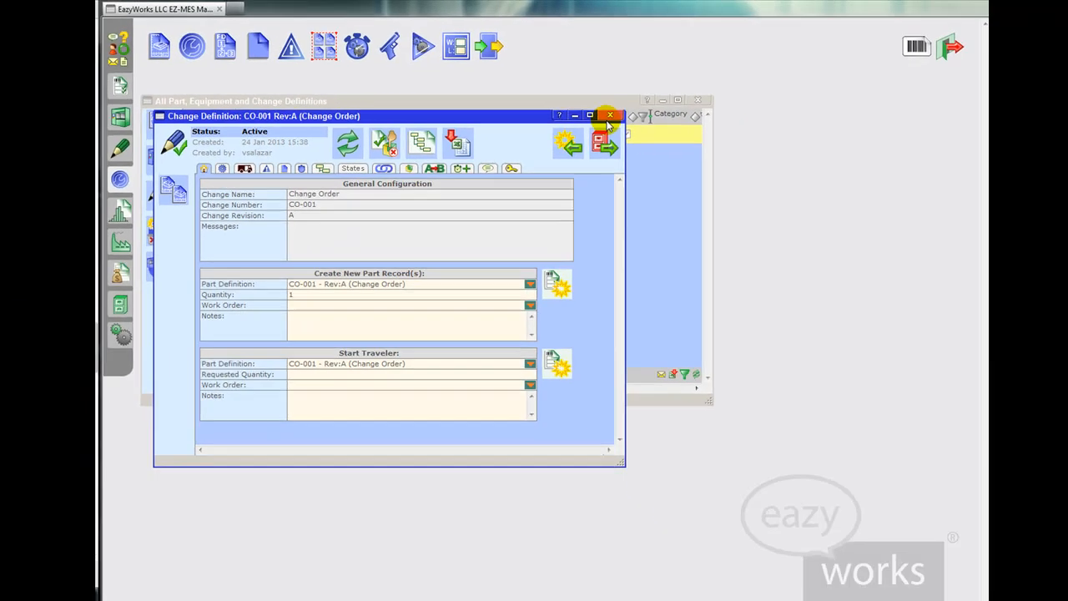
click(610, 116)
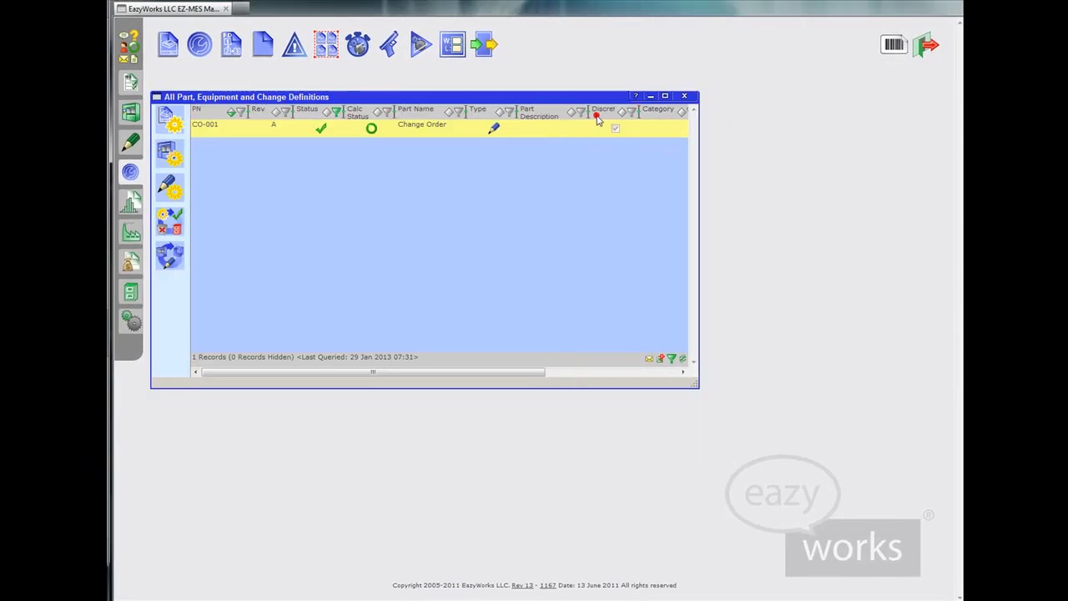
click(697, 100)
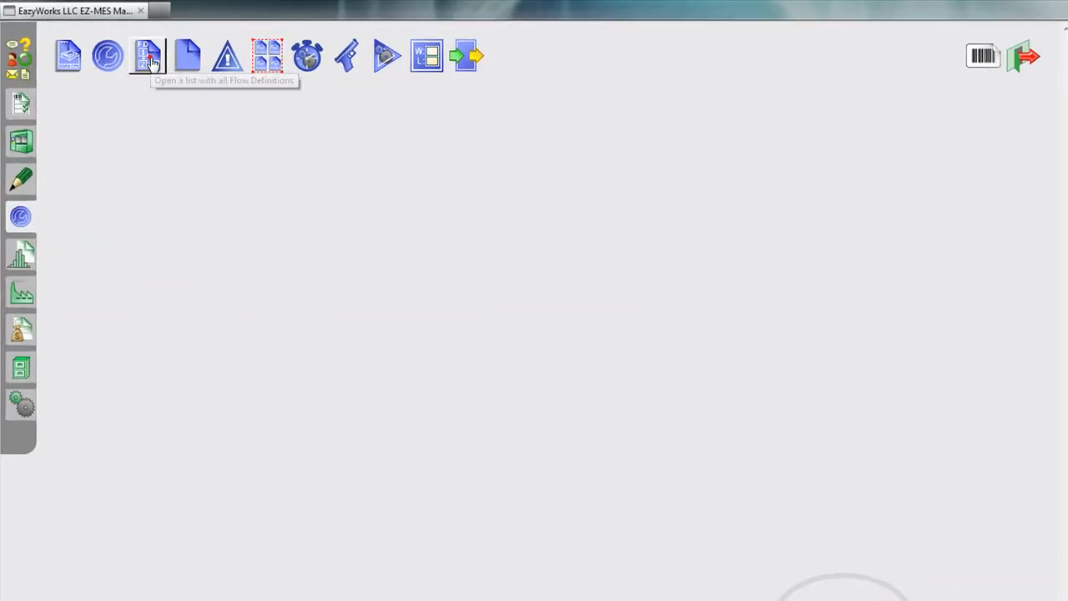
Step: Open the CO-01 Change Order Work Flow from the list of flow definitions and return it to Pending status
click(151, 58)
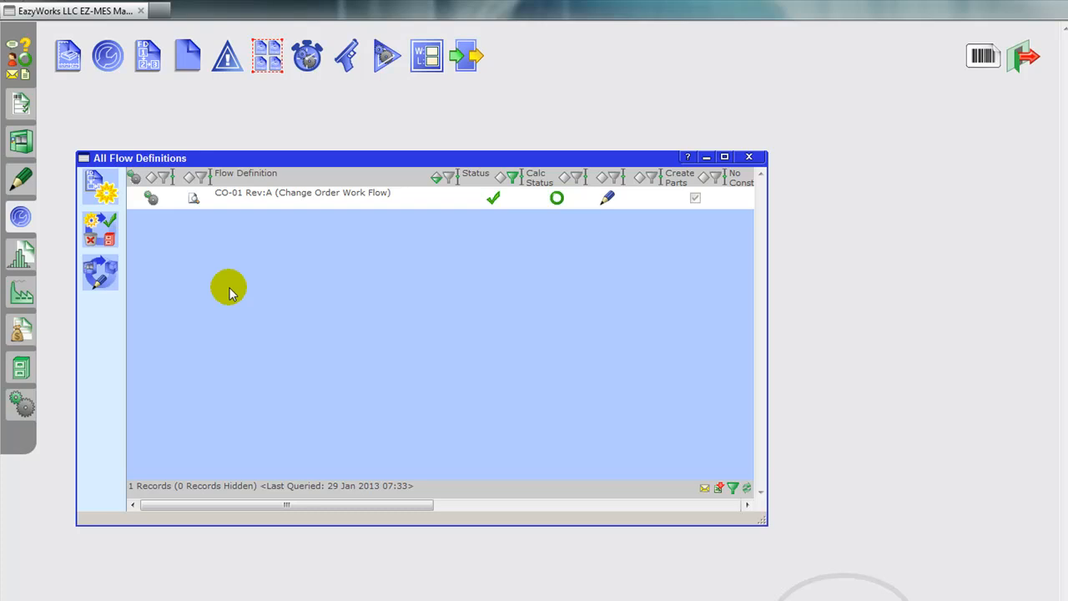
double_click(291, 208)
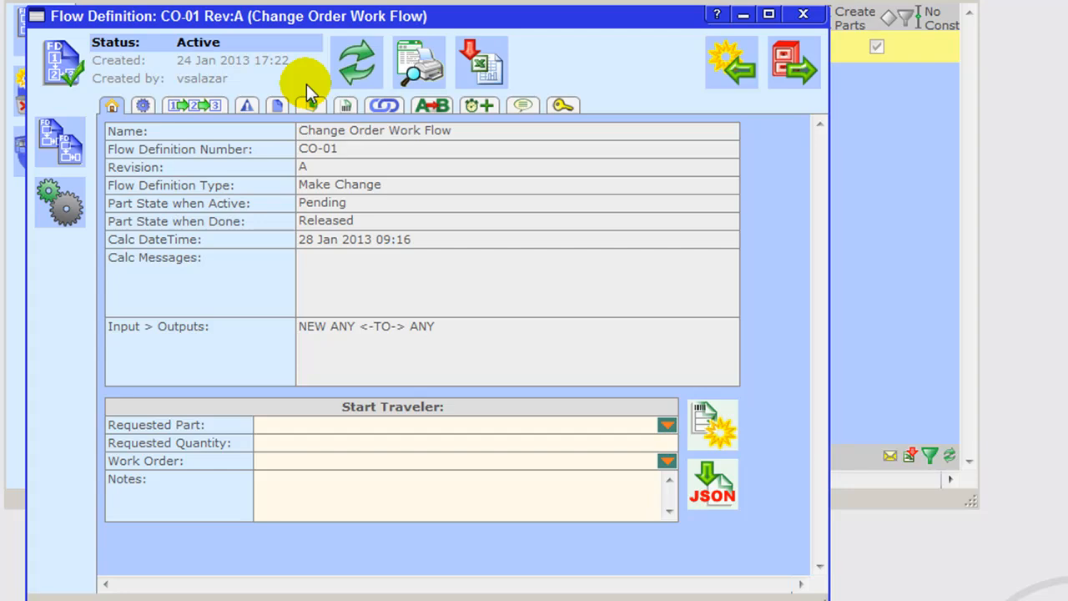
click(714, 57)
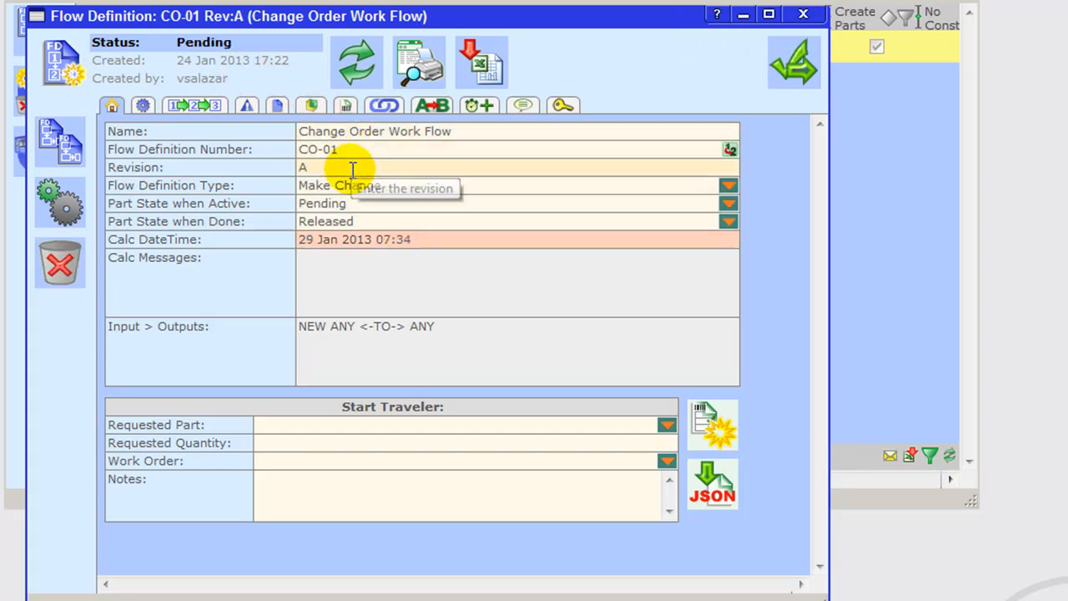
Step: Review the work flow's name, number and revision fields, and choose Make Change as its flow definition type
drag(473, 131, 203, 142)
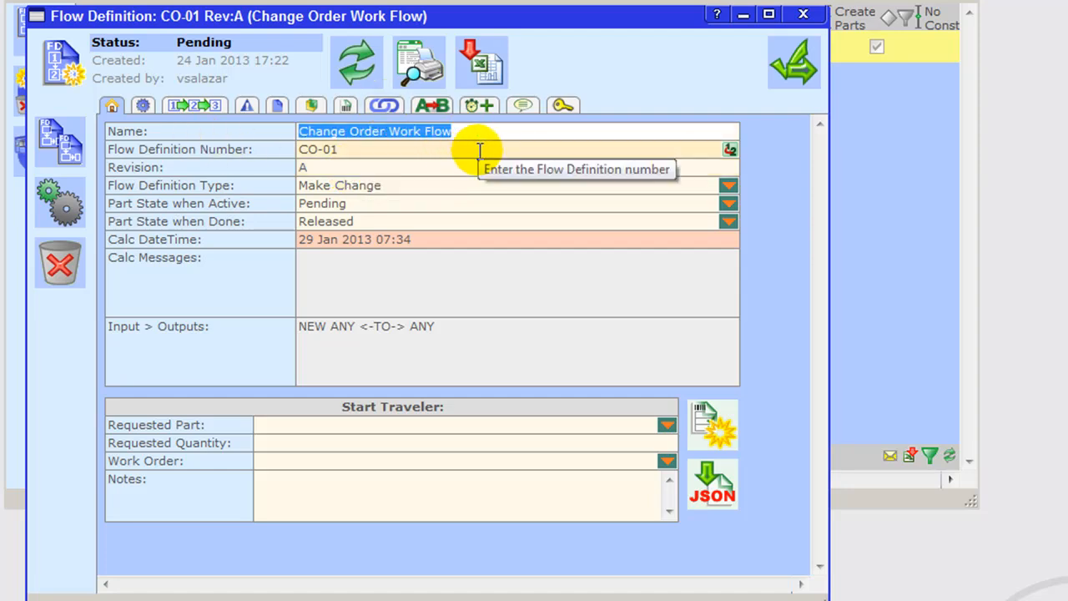
click(325, 150)
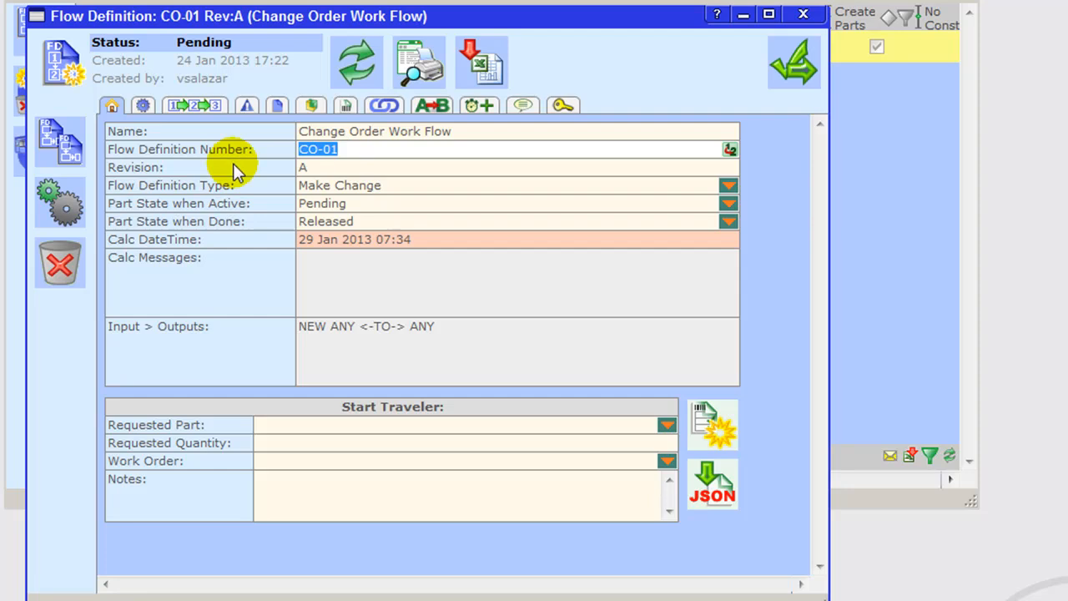
click(341, 168)
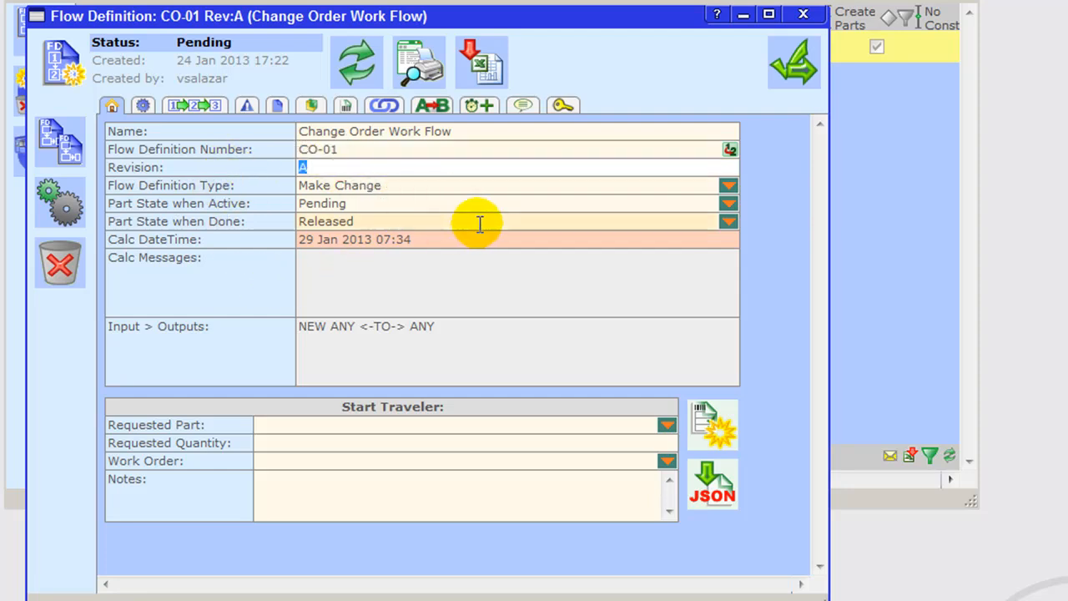
click(728, 186)
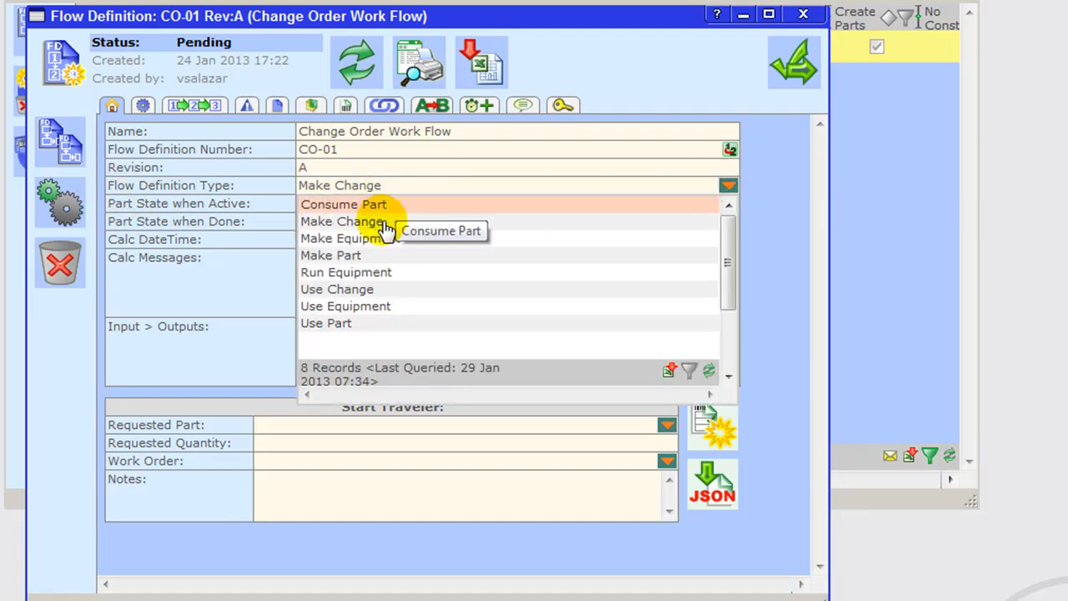
click(361, 222)
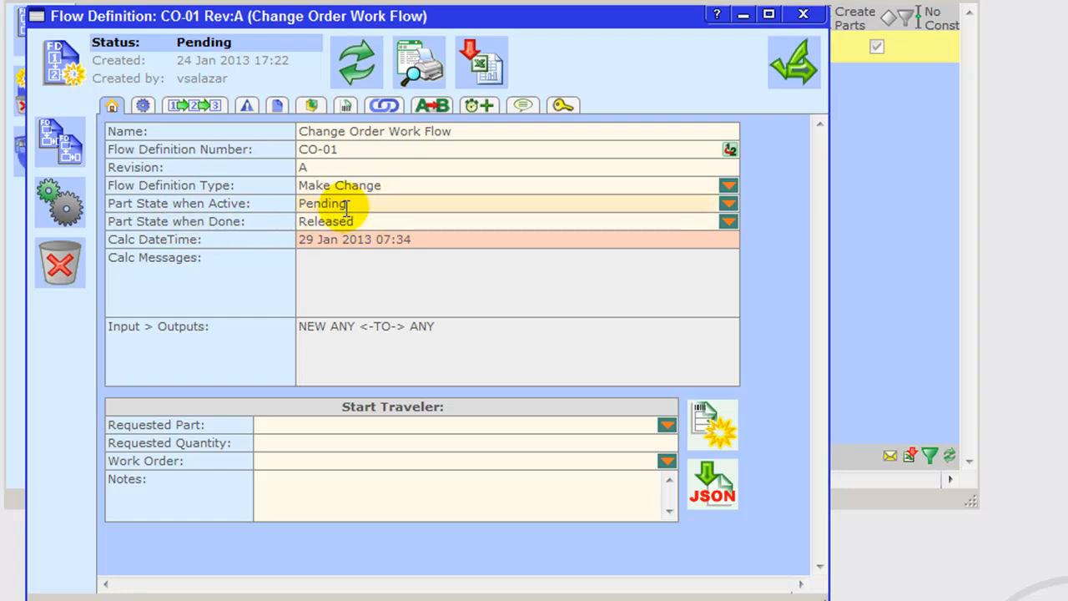
Step: Move the Change Order Work Flow window aside and close the list of flow definitions
drag(615, 18, 957, 45)
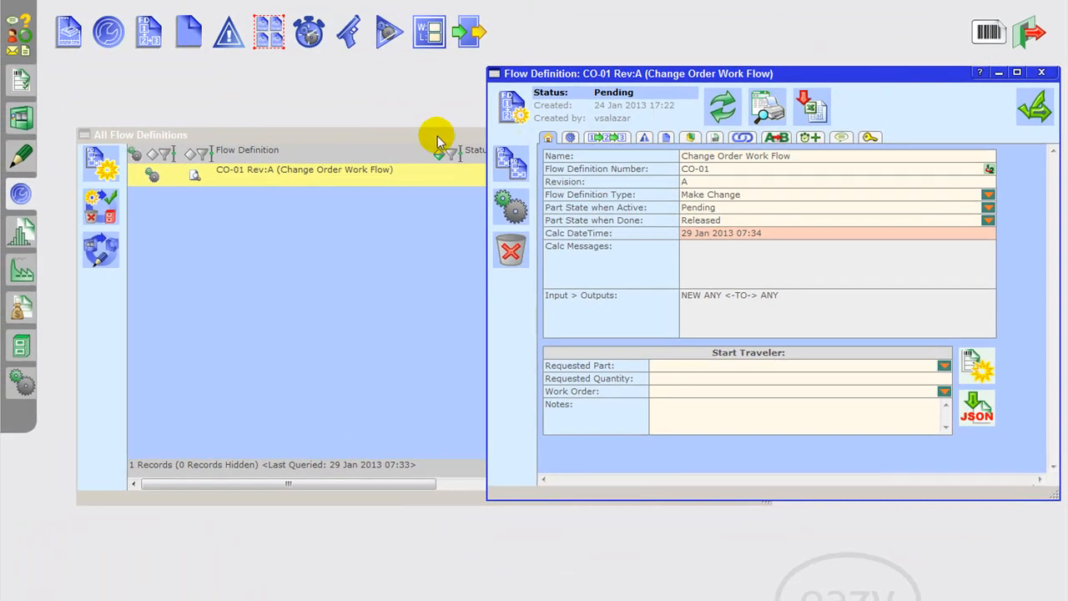
click(437, 141)
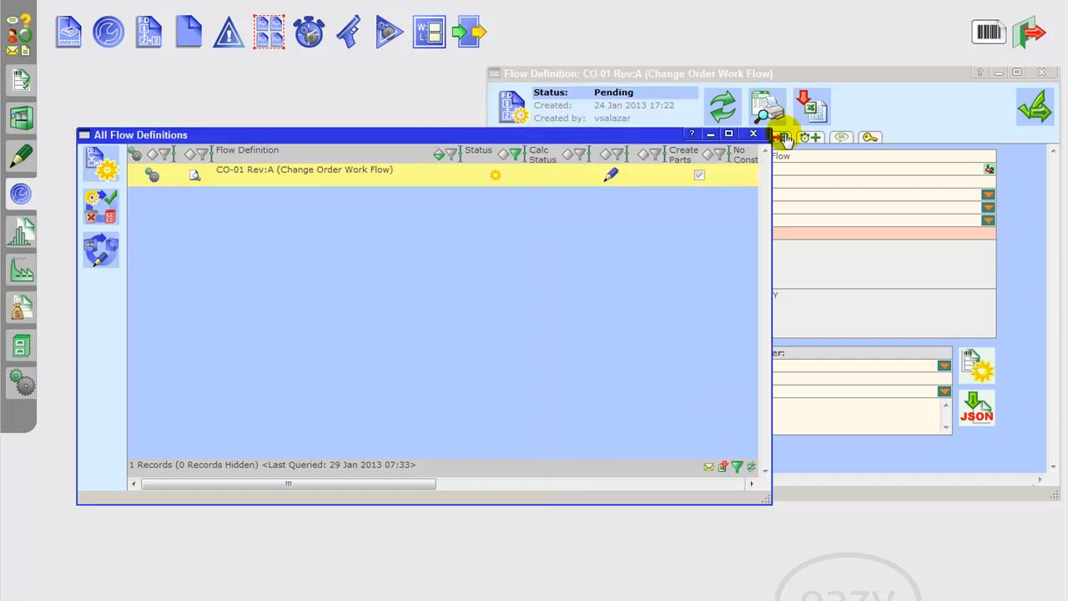
click(753, 133)
Step: Open the CO-01 Approve Change step from the list of step definitions and return it to Pending status
click(110, 31)
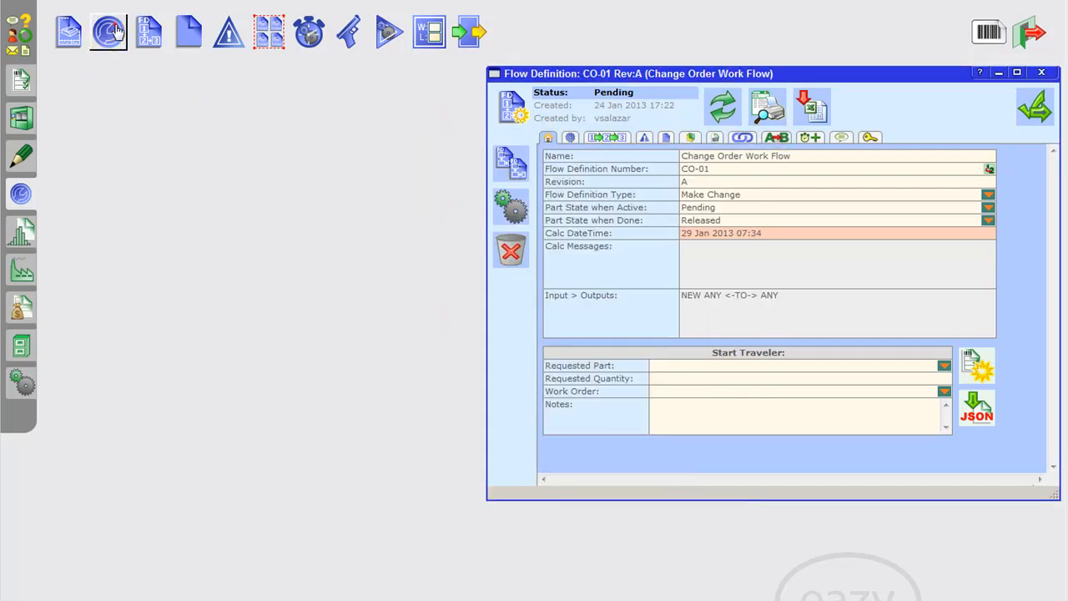
click(261, 194)
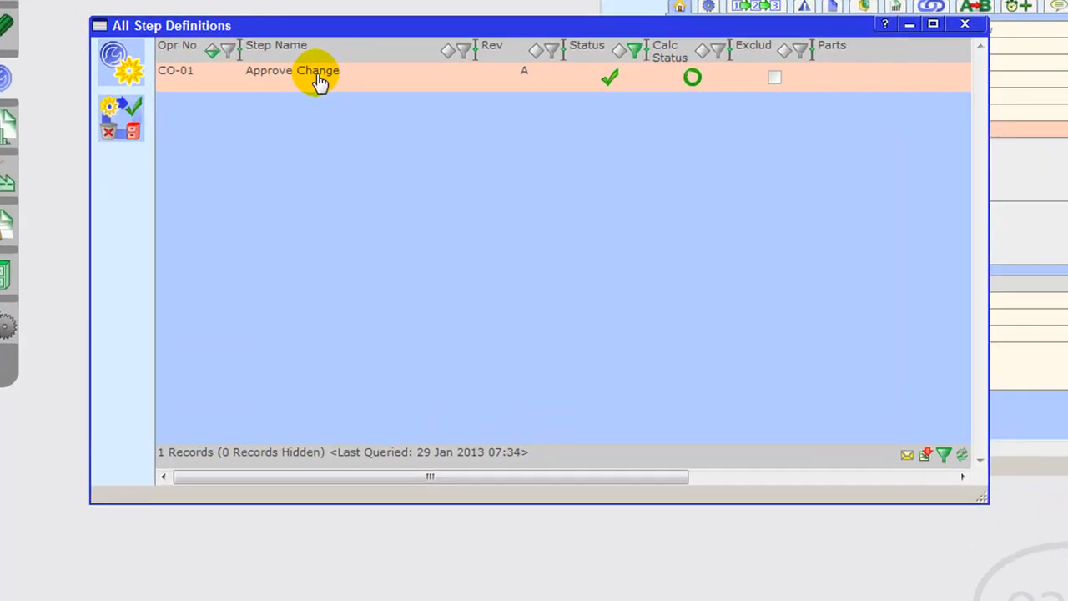
double_click(320, 81)
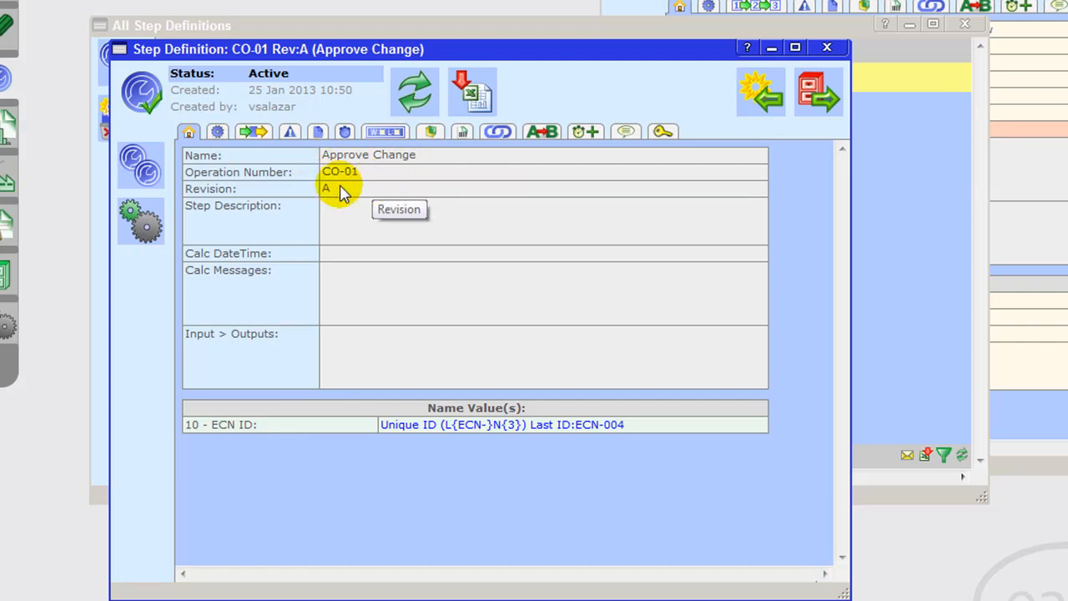
click(748, 107)
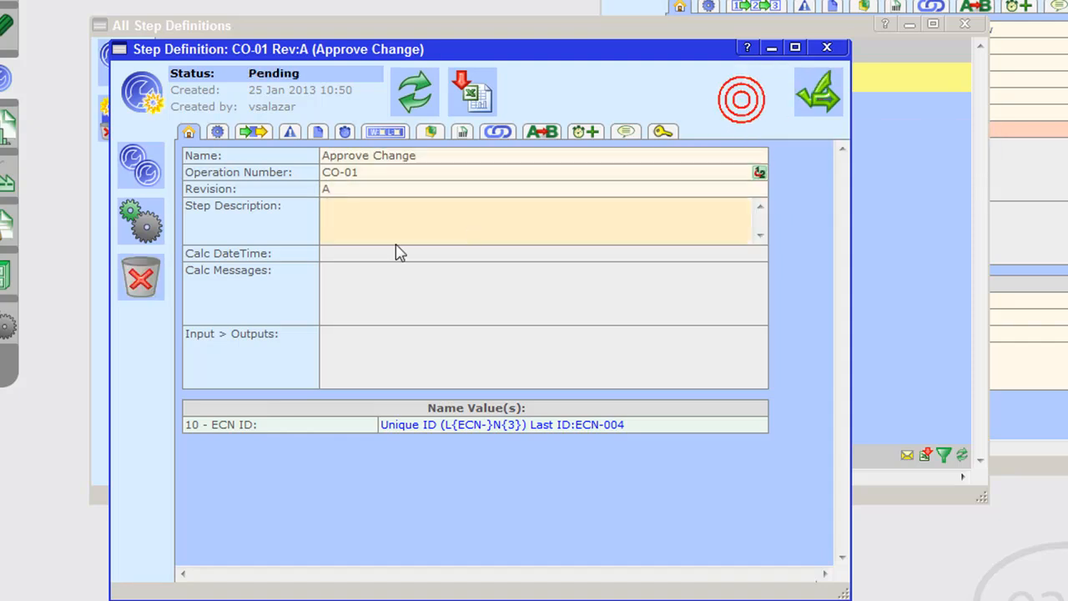
Step: Fill in a new name value for the Approve Change step, named ECN ID with the value type Unique ID
click(383, 132)
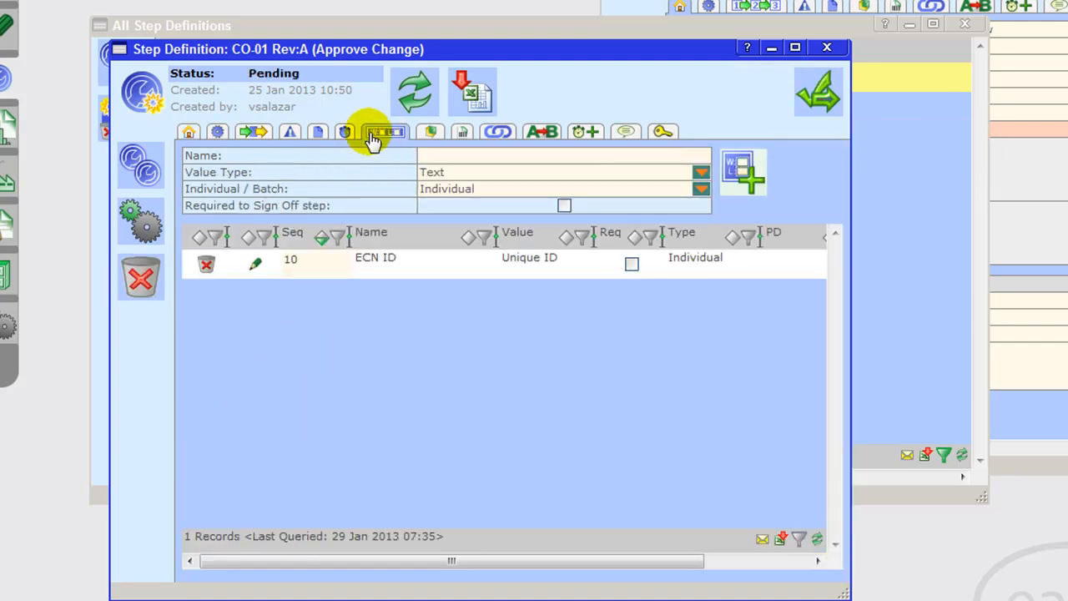
click(394, 276)
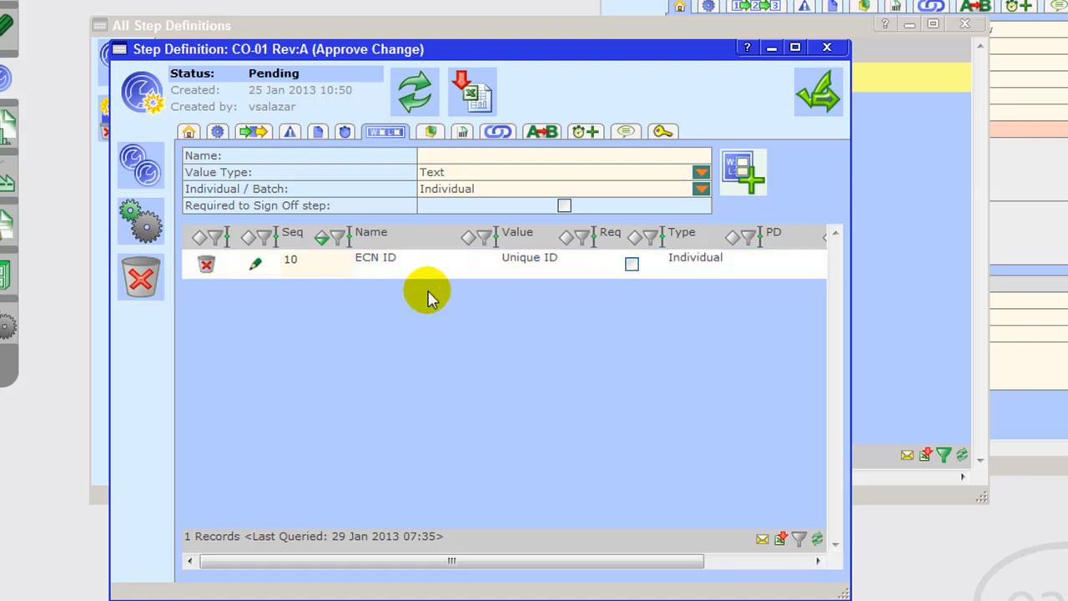
click(668, 154)
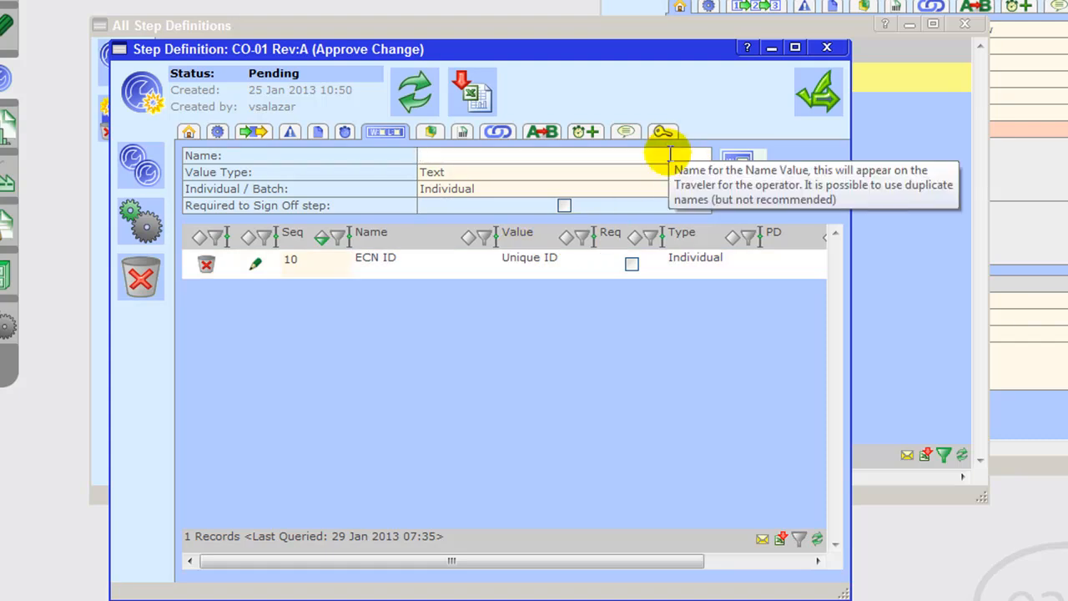
text(ECN ID)
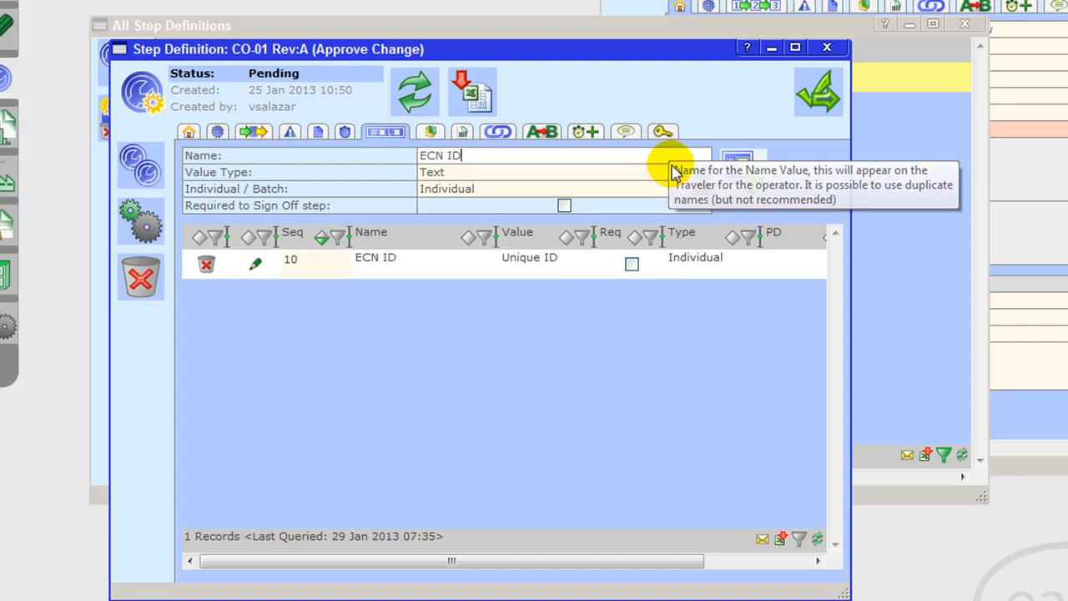
click(655, 173)
scroll(510, 300, down, 4)
scroll(516, 297, down, 3)
click(498, 271)
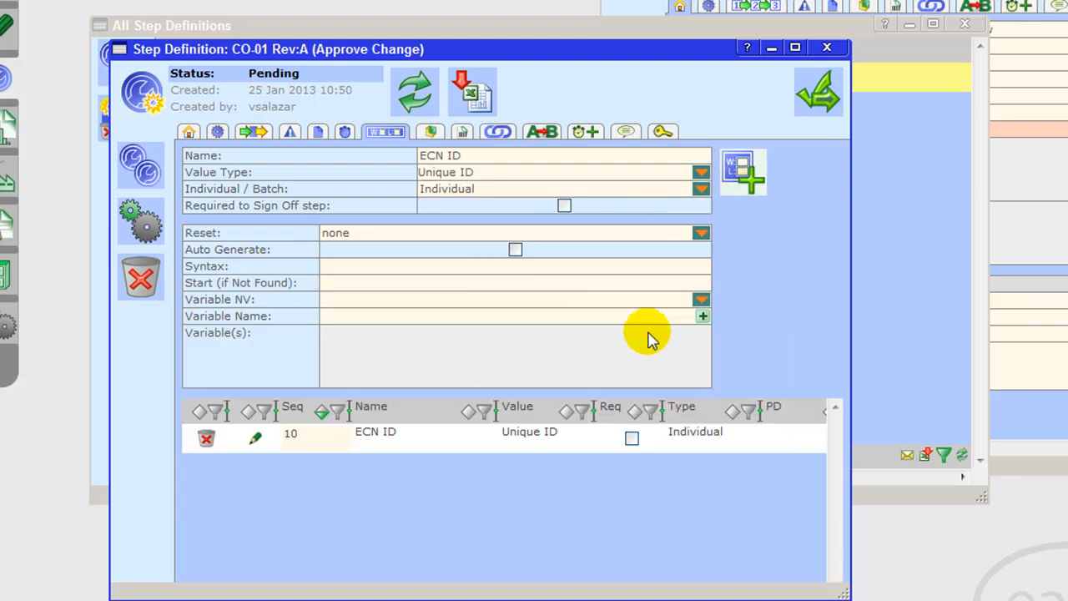
Step: Examine the auto number parameters of the existing ECN ID item, especially its syntax, and close the item
double_click(392, 431)
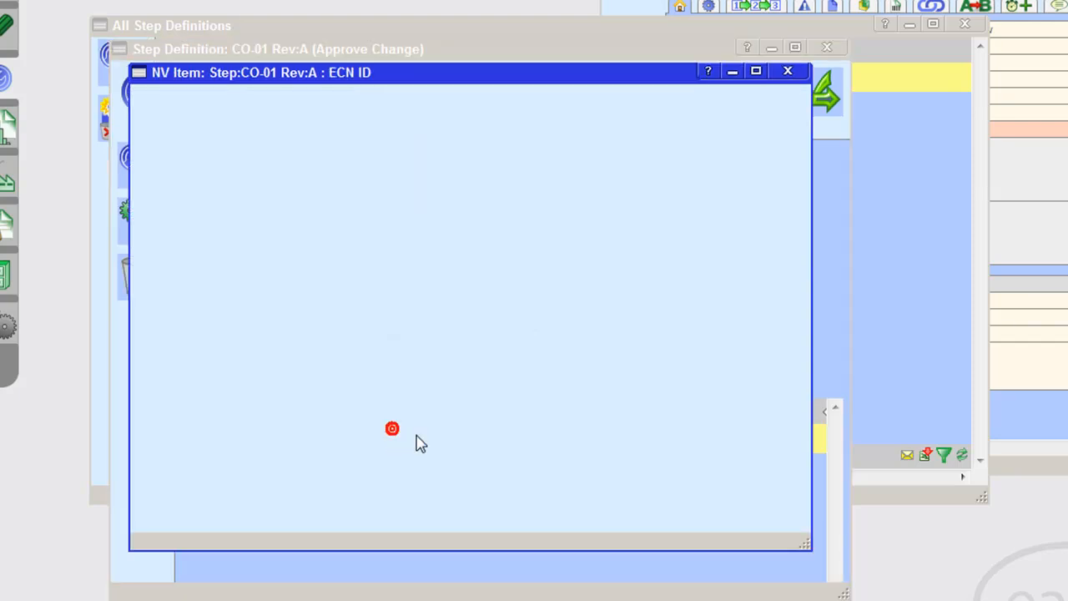
scroll(434, 404, down, 1)
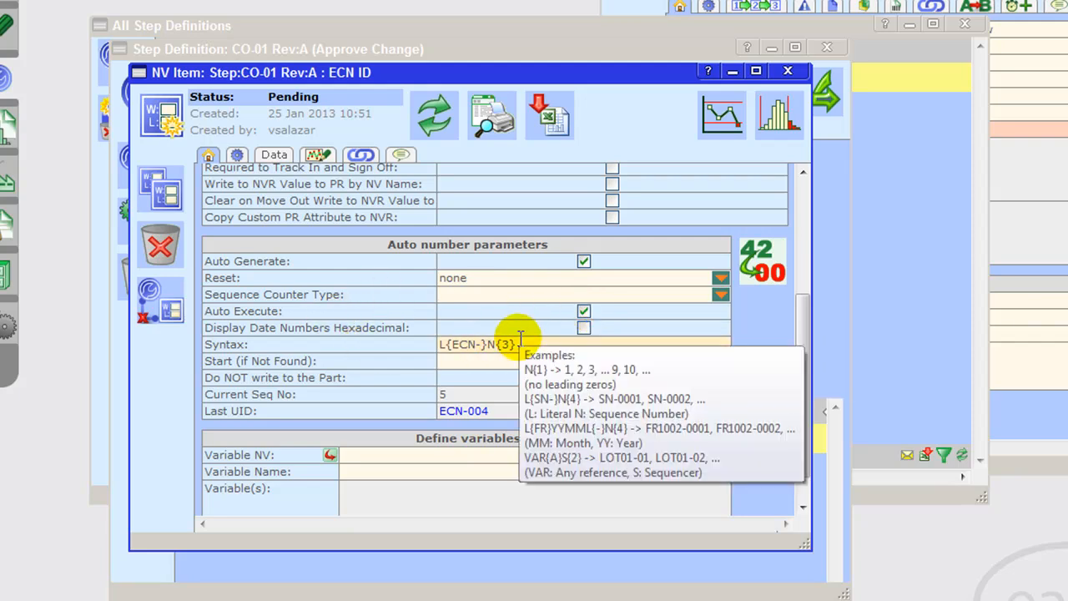
drag(455, 347, 488, 350)
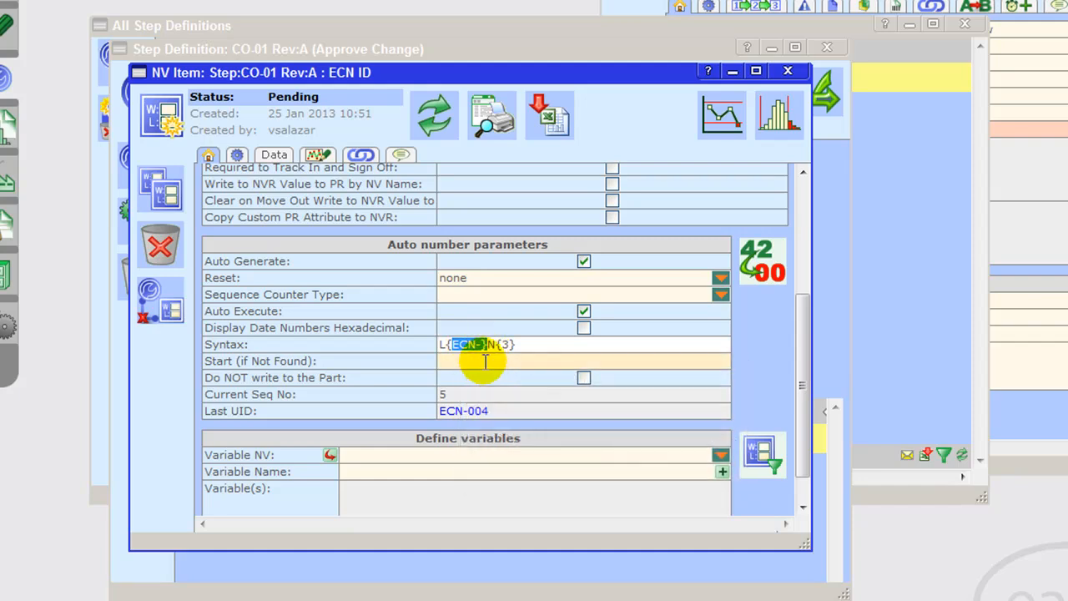
click(501, 345)
double_click(506, 343)
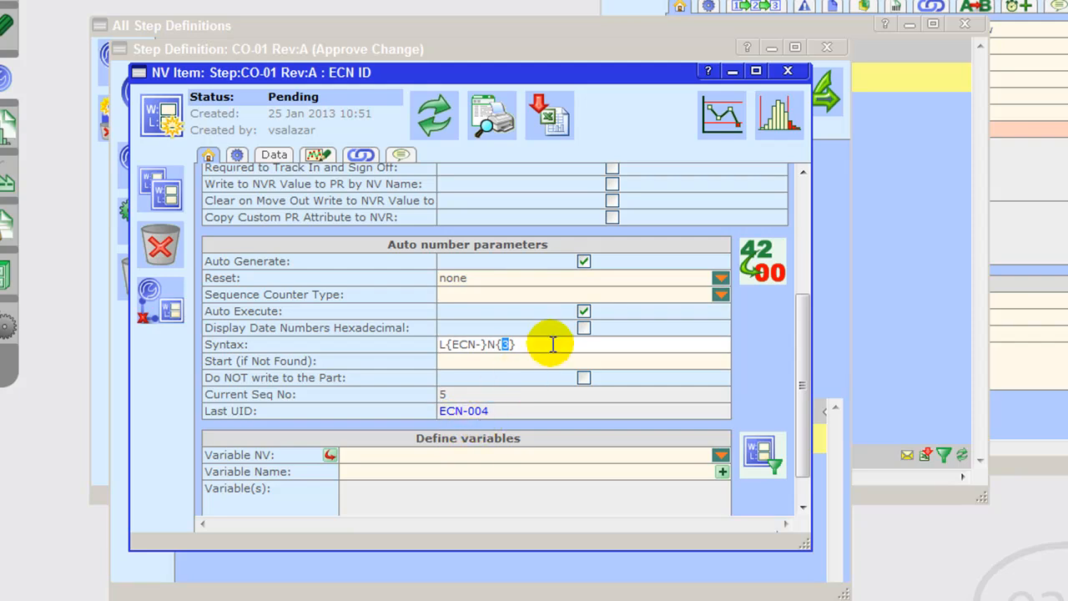
drag(561, 345, 441, 344)
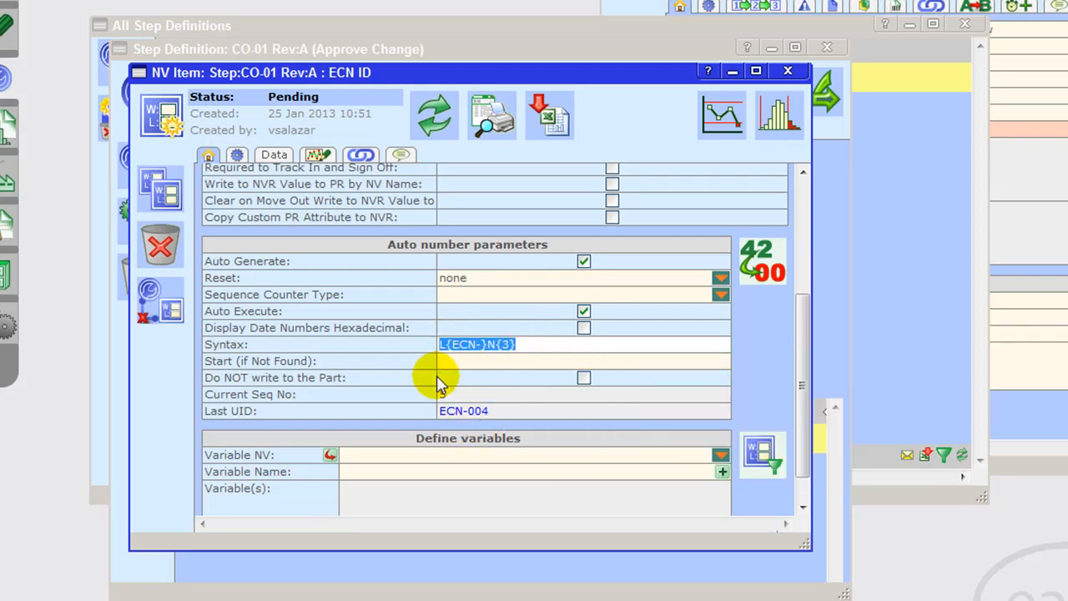
mouse_move(439, 381)
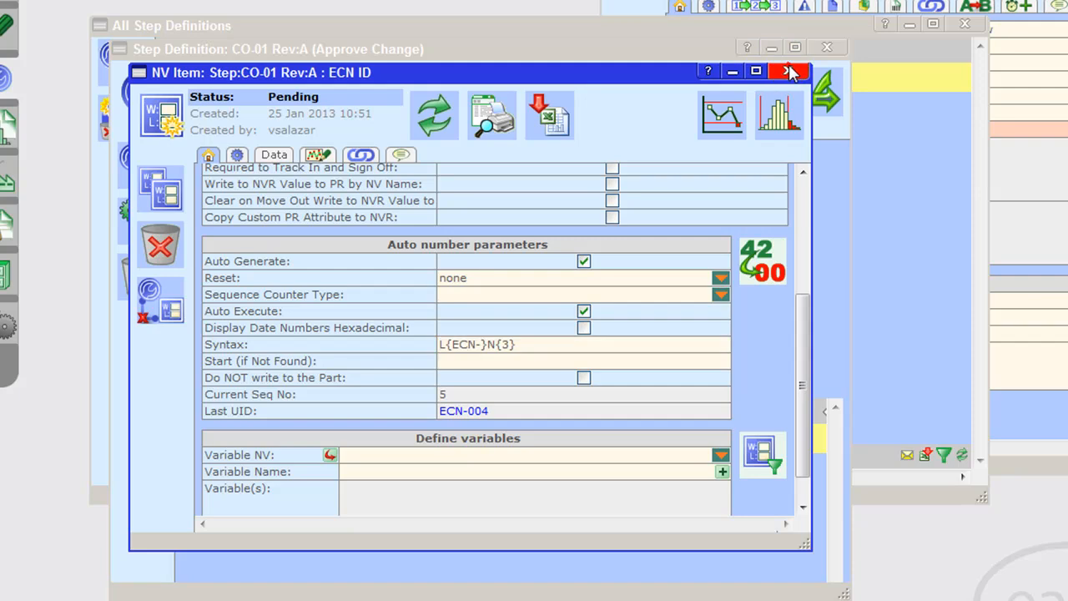
click(787, 70)
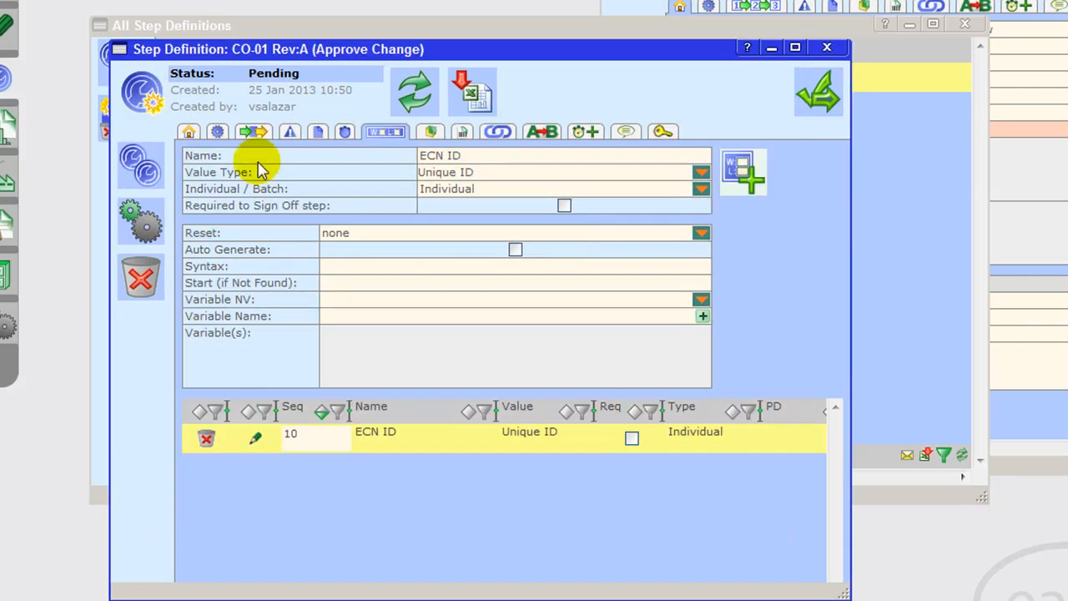
Step: Add an input-output to the Approve Change step with CO-001 - Rev:A (Change Order) as its input
click(253, 134)
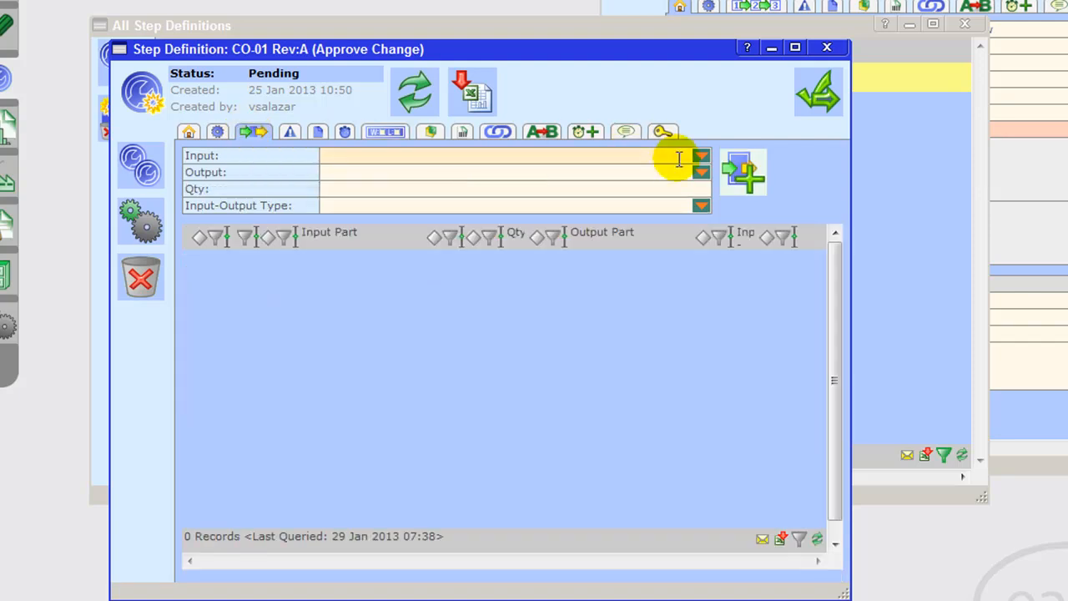
click(679, 158)
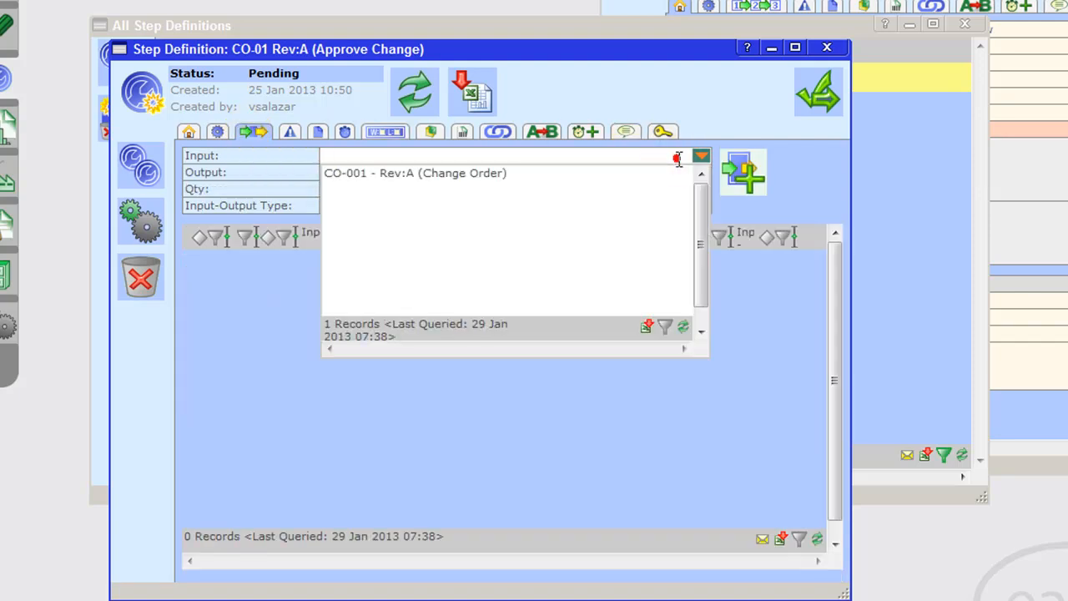
click(534, 173)
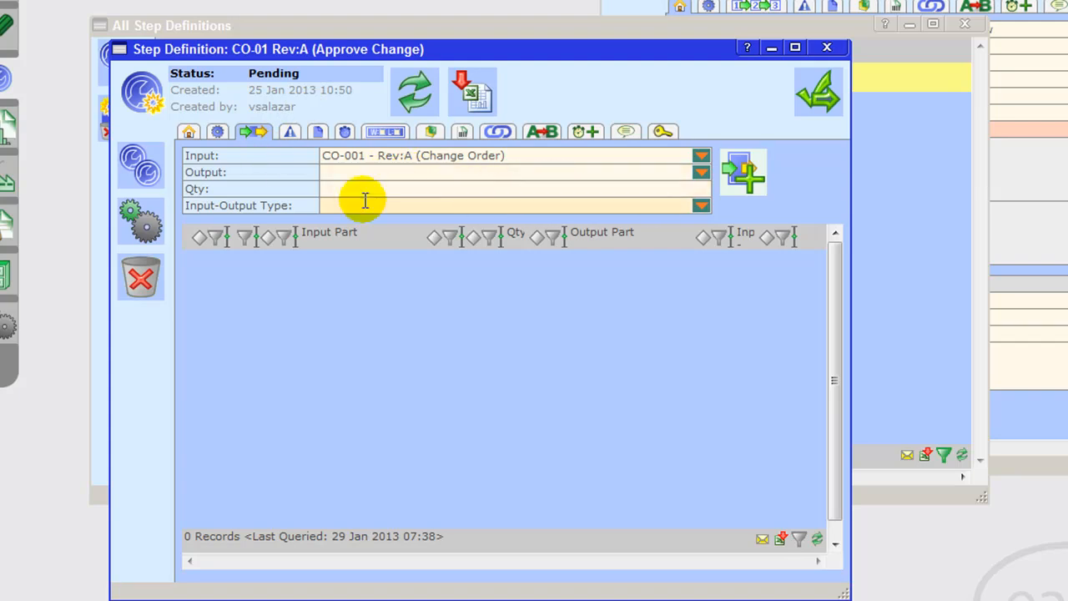
click(751, 179)
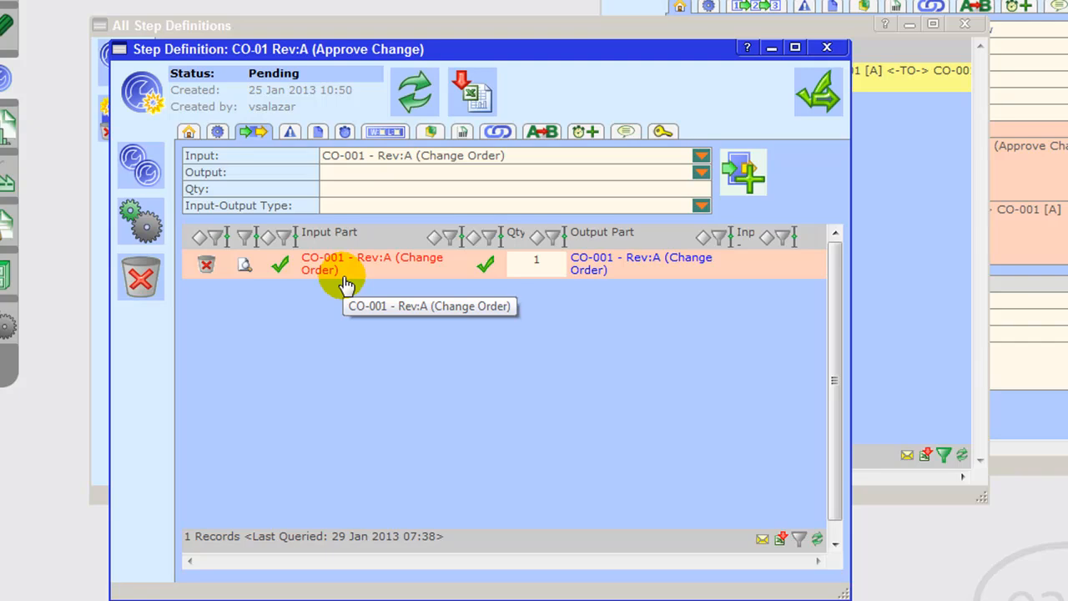
Step: Activate the Approve Change step definition, and close it and the list of step definitions
click(821, 107)
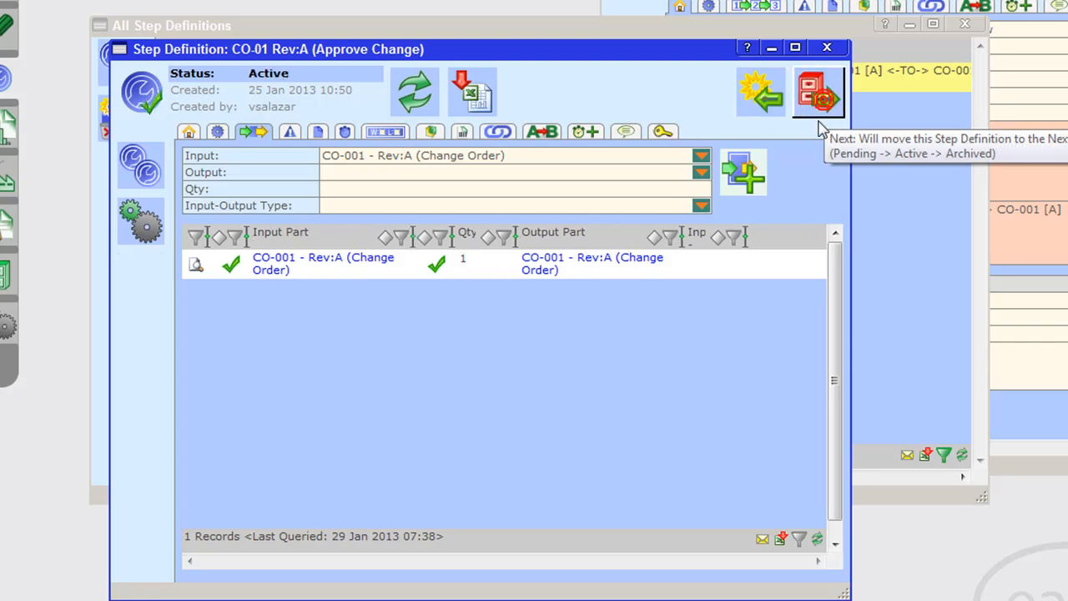
click(827, 47)
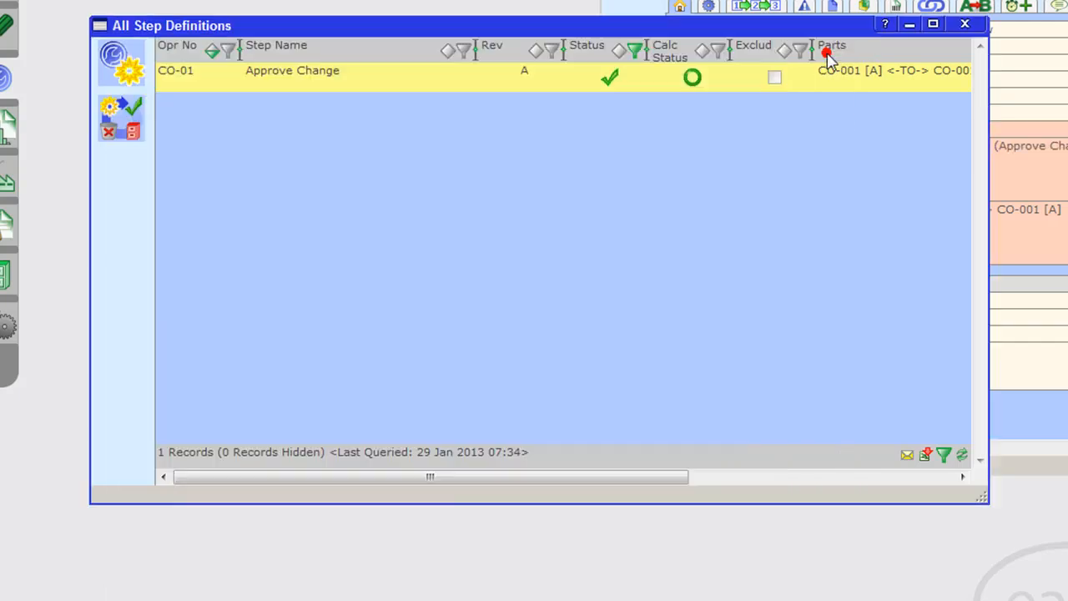
click(964, 25)
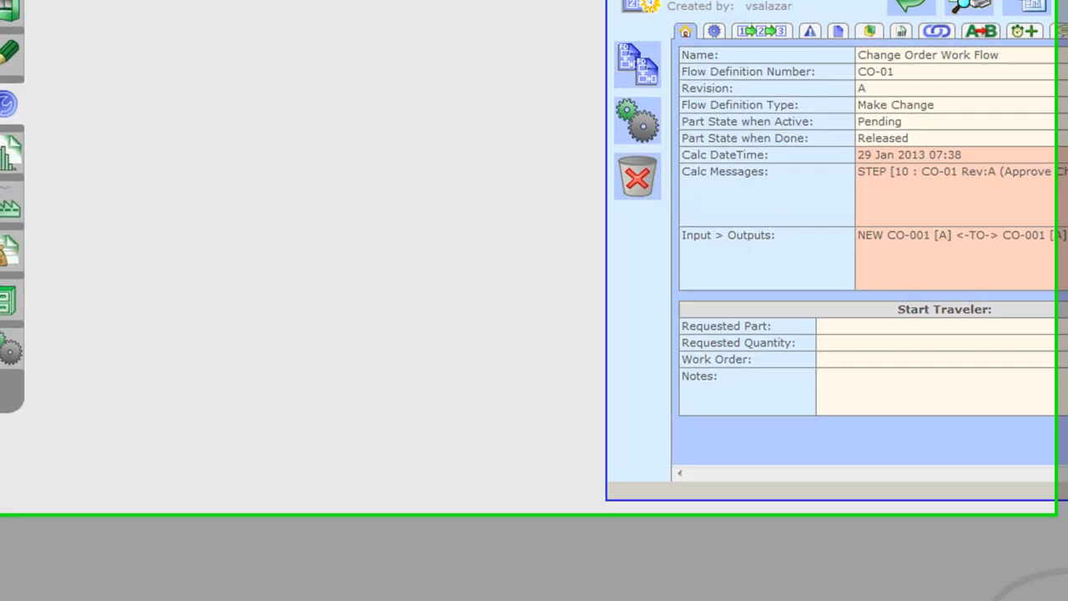
Step: Select CO-01 Rev:A (Approve Change) as the step to add in the Change Order Work Flow, then activate and close the flow definition
drag(1034, 26, 471, 38)
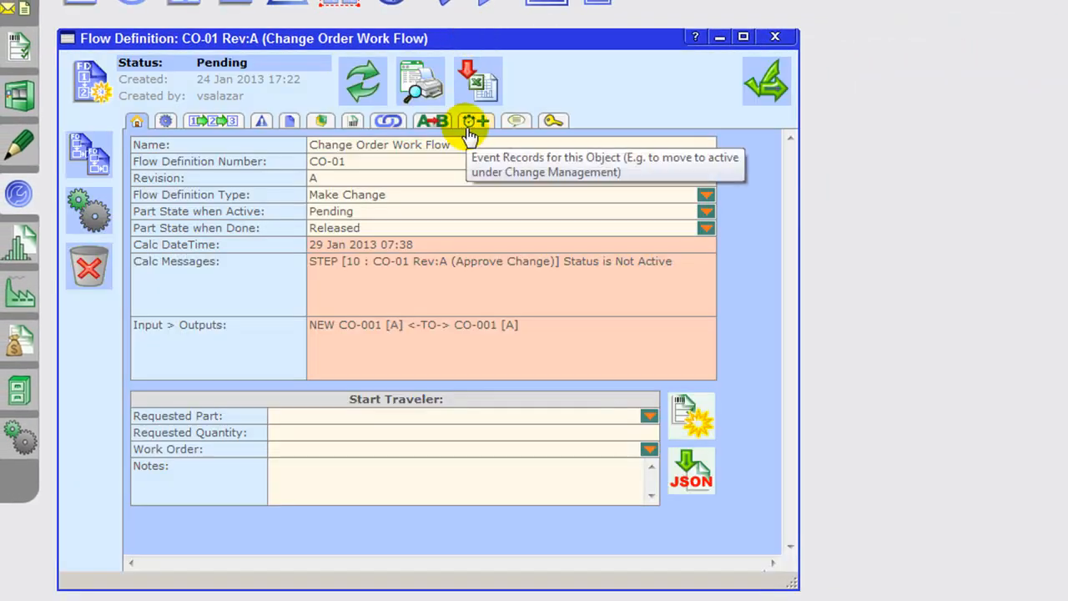
click(215, 125)
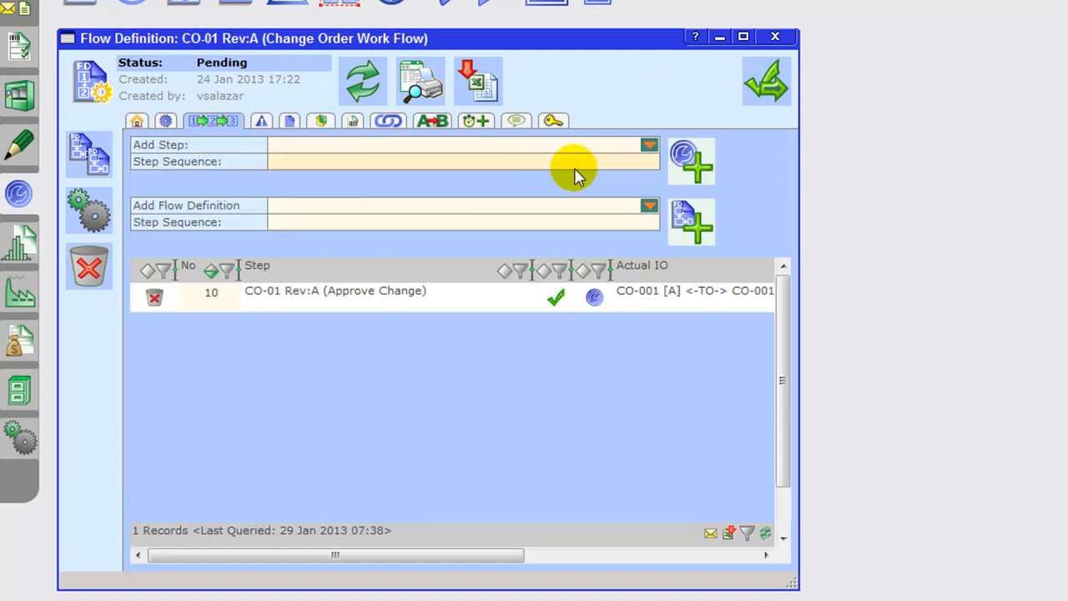
click(650, 146)
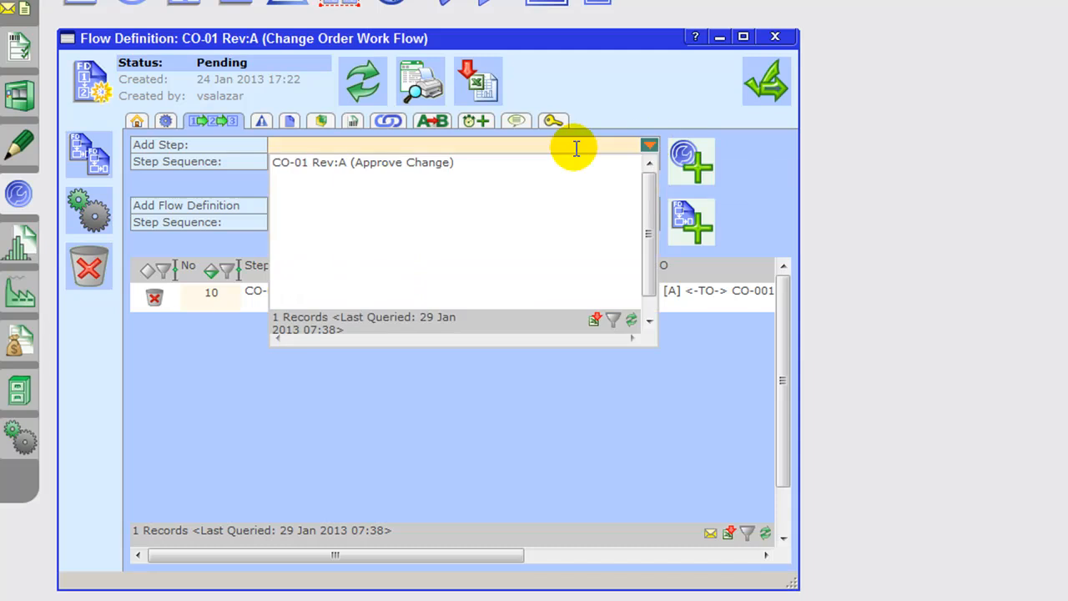
click(426, 175)
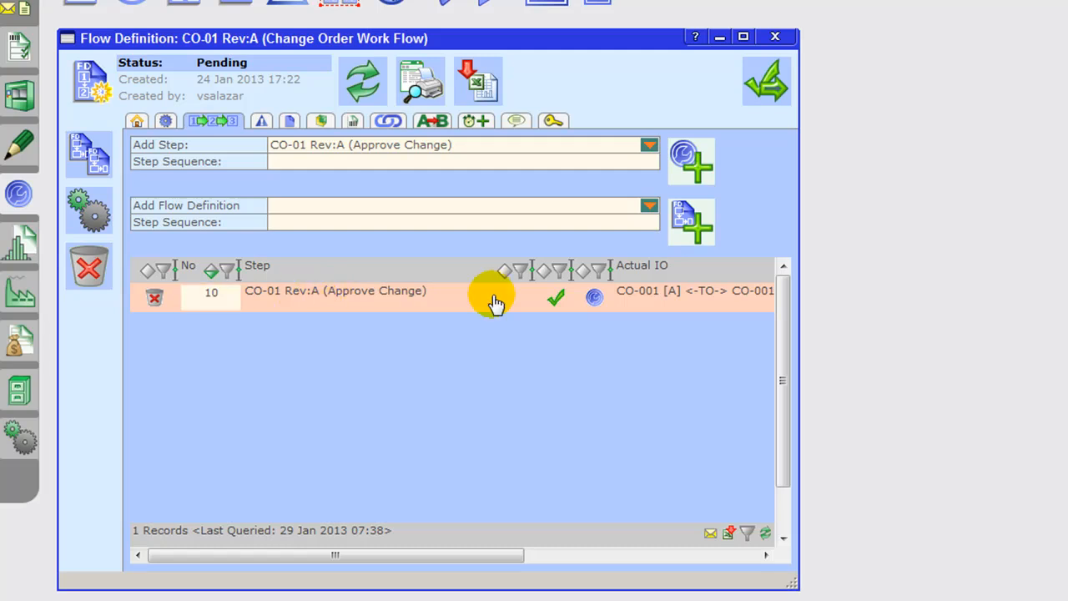
click(773, 86)
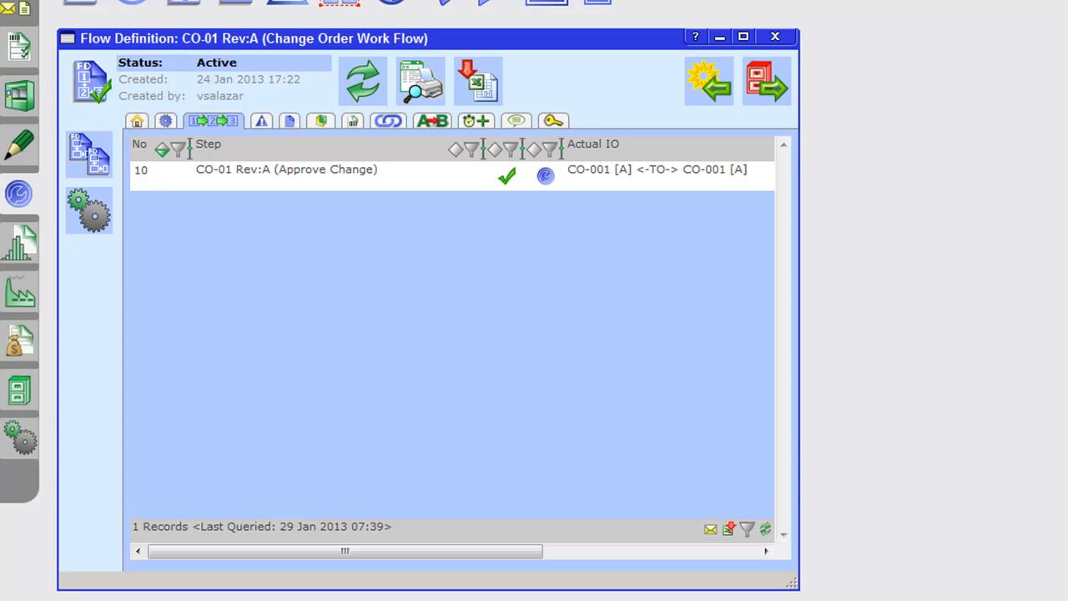
click(775, 37)
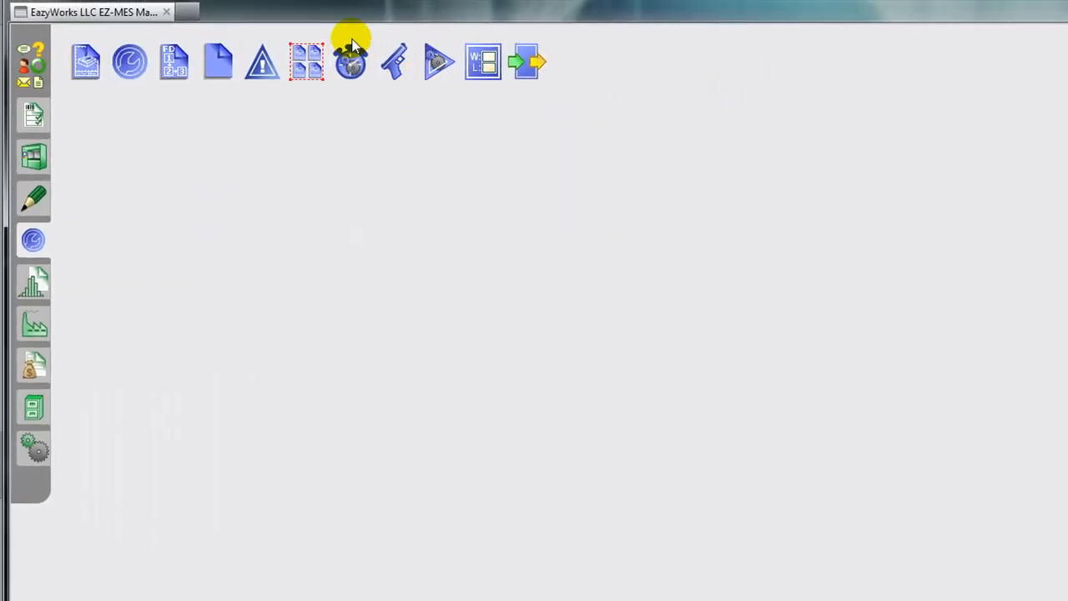
Step: Examine the triggers and actions of the Move to Pending event, and close the event and the list of events
click(368, 29)
click(497, 349)
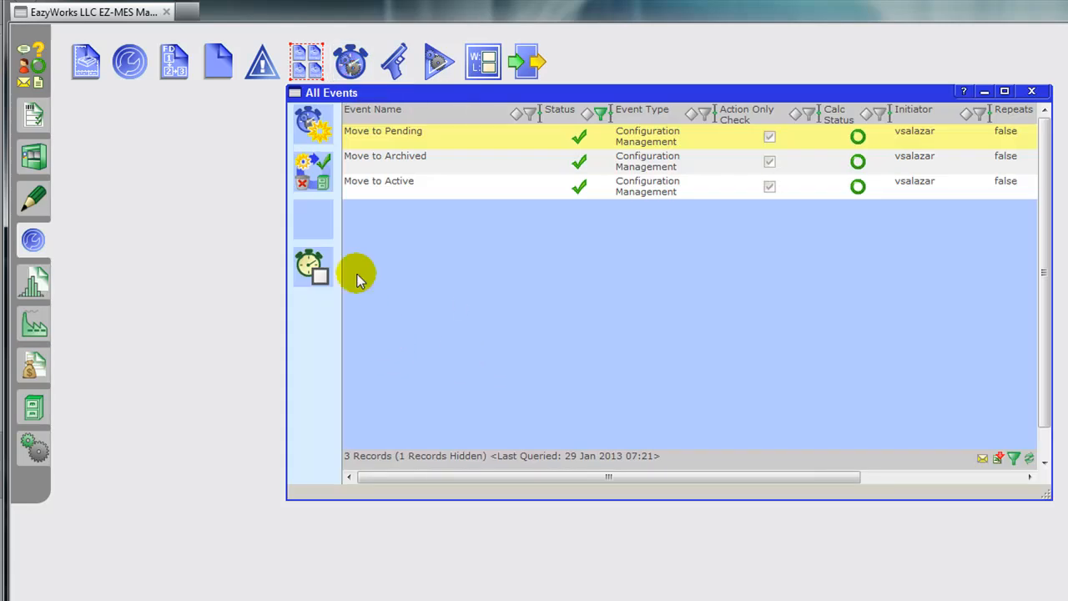
drag(406, 95, 185, 115)
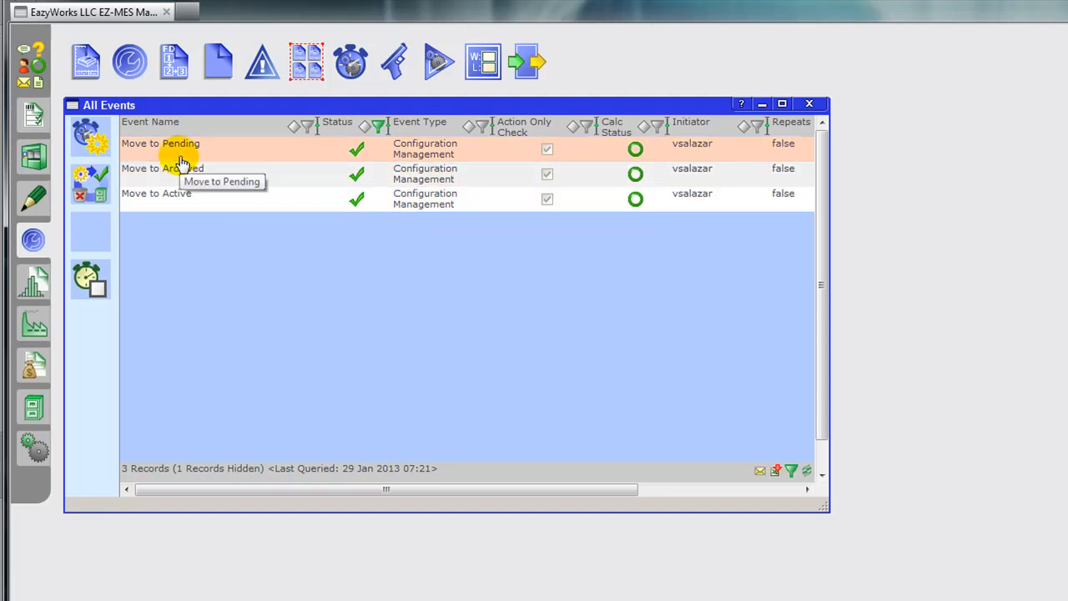
click(180, 157)
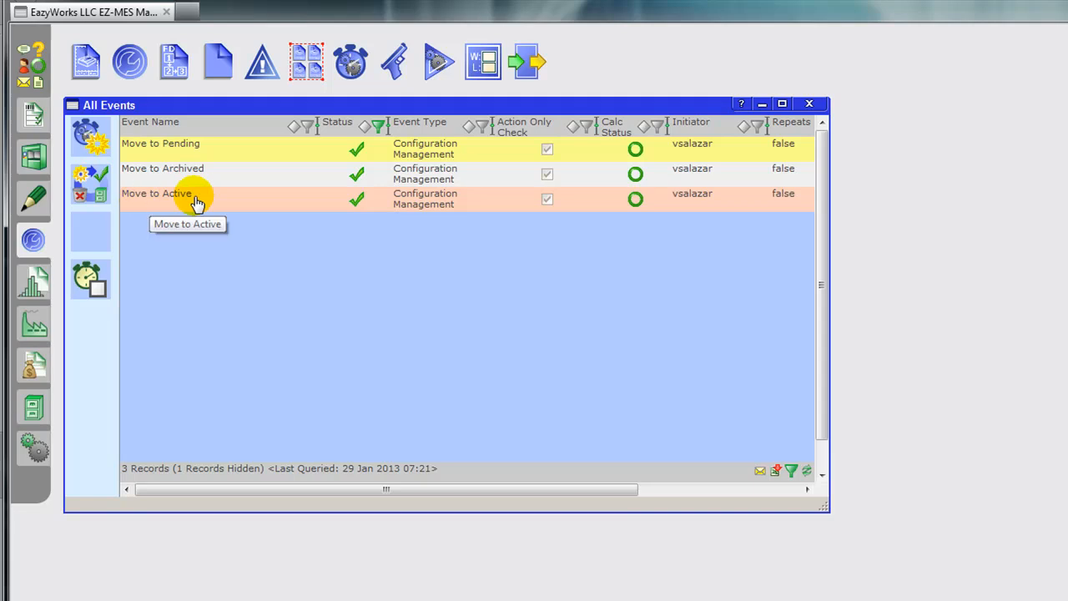
double_click(194, 155)
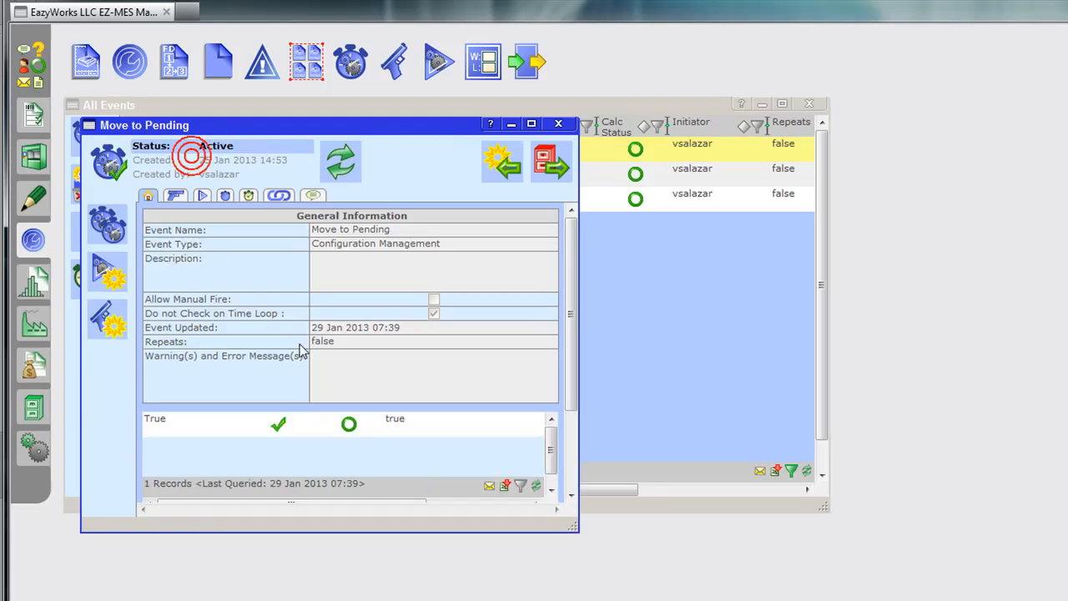
click(174, 197)
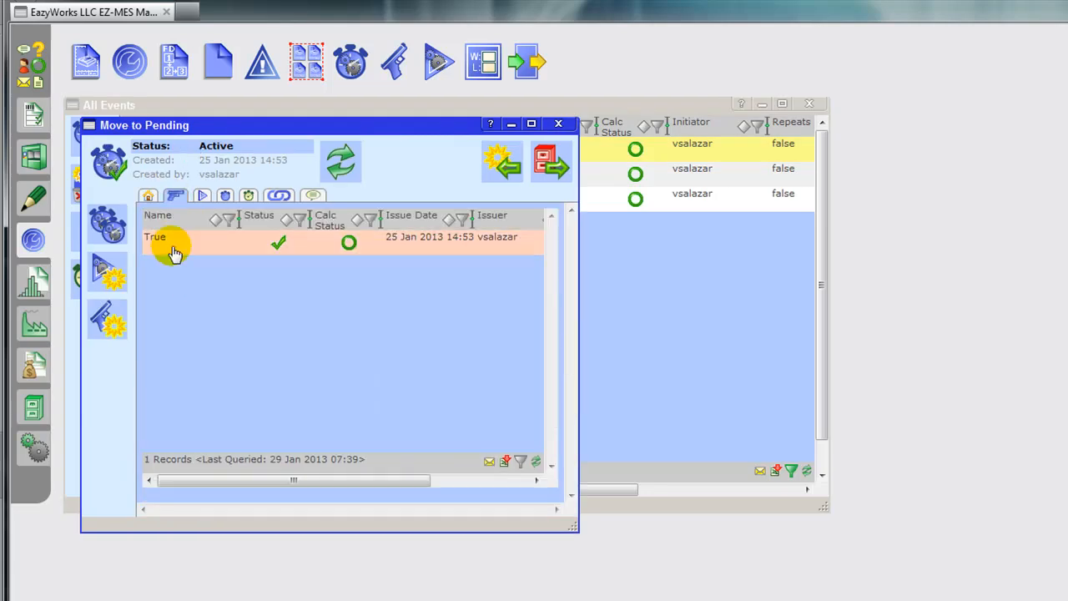
click(201, 196)
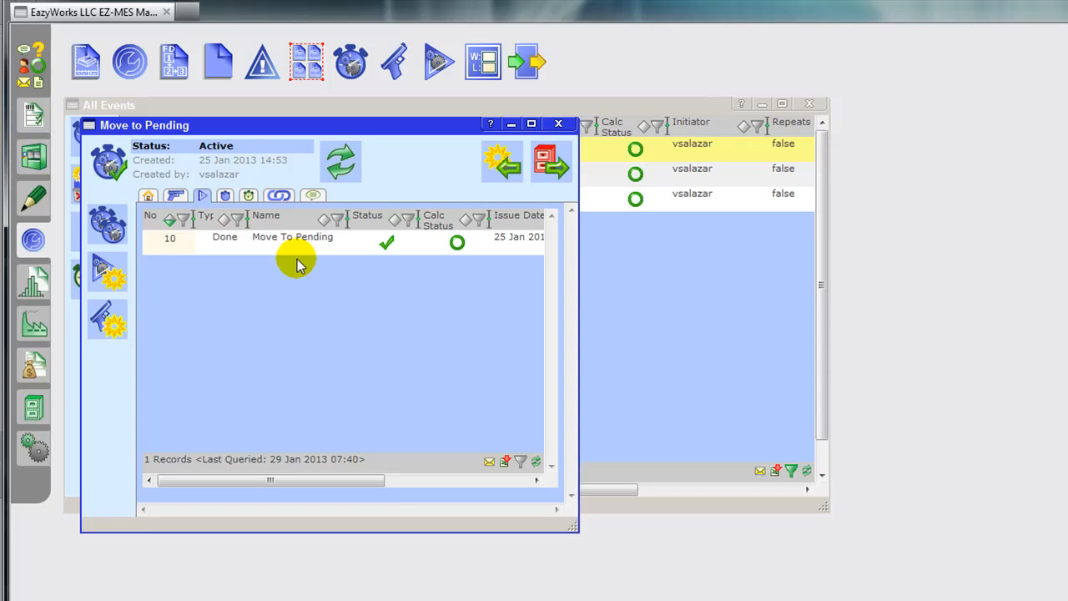
click(555, 123)
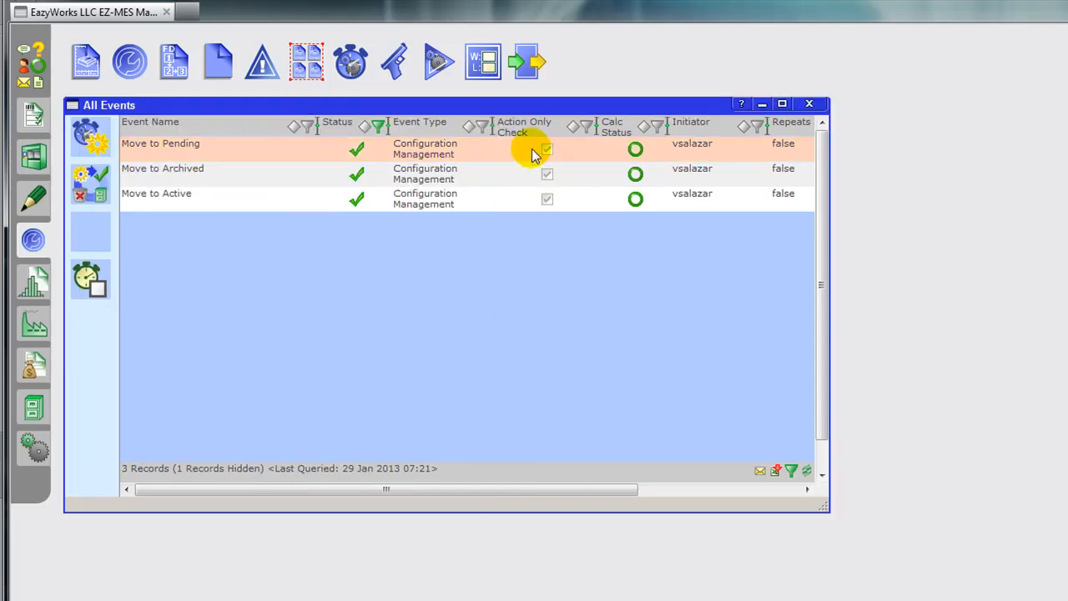
click(809, 104)
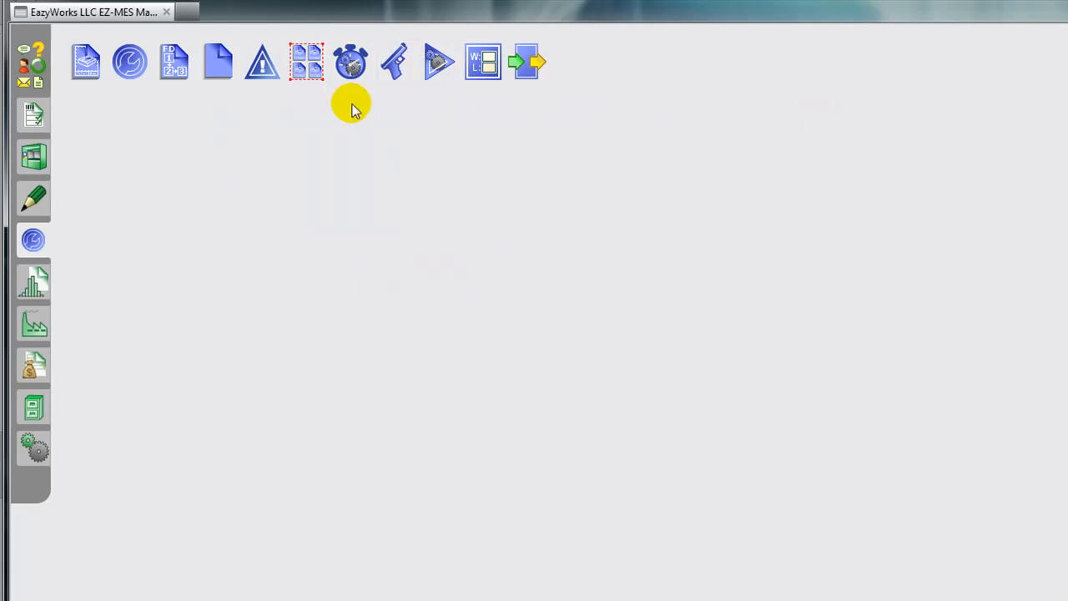
Step: Look over the part and change definitions, and open the Approve Change step from the Change Order Work Flow's steps
click(87, 63)
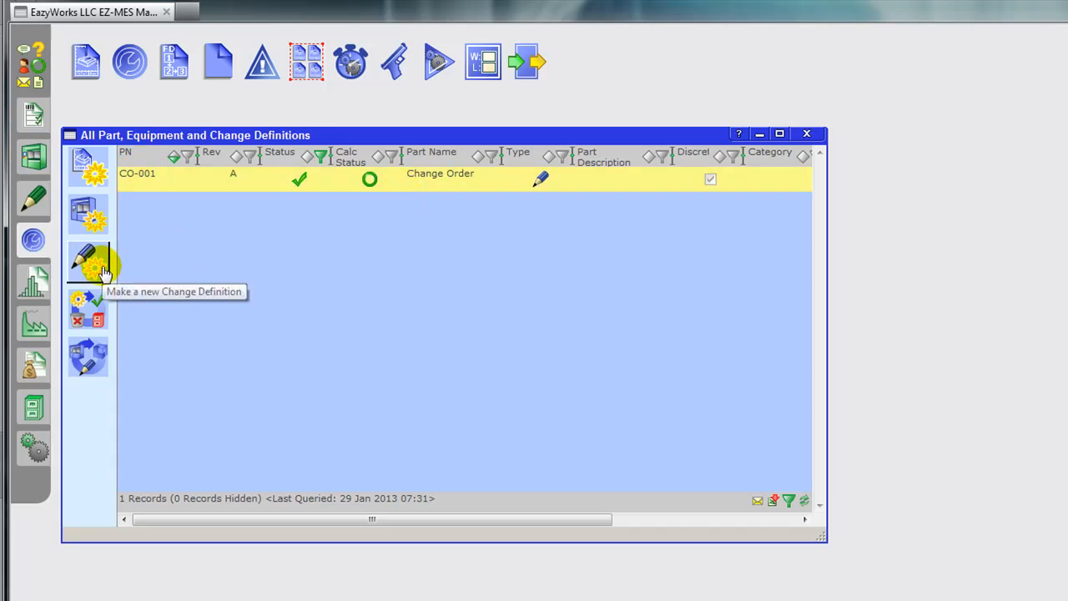
click(808, 134)
click(167, 63)
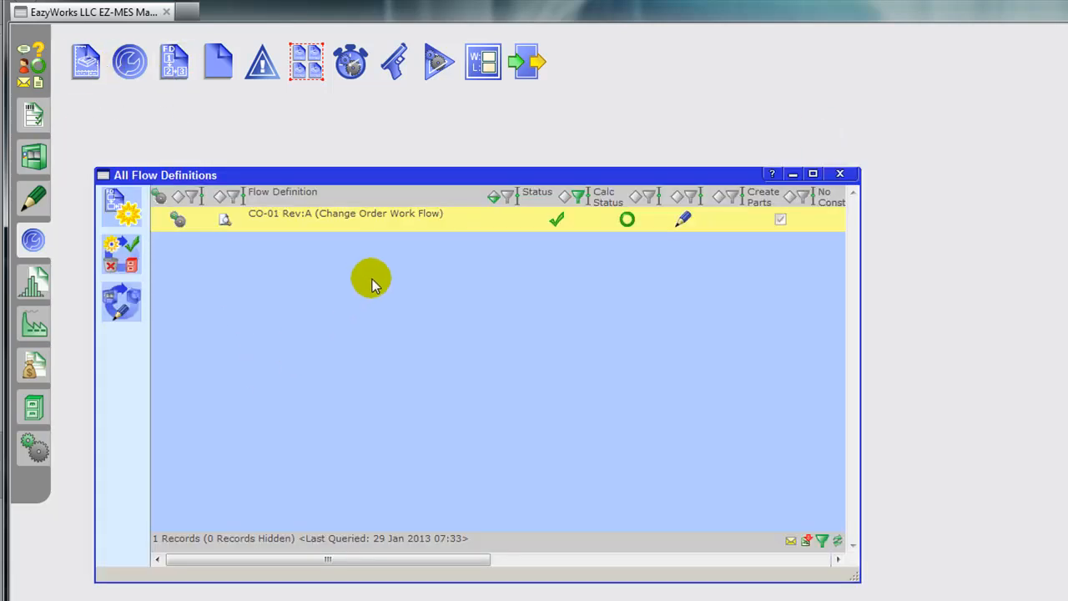
double_click(405, 235)
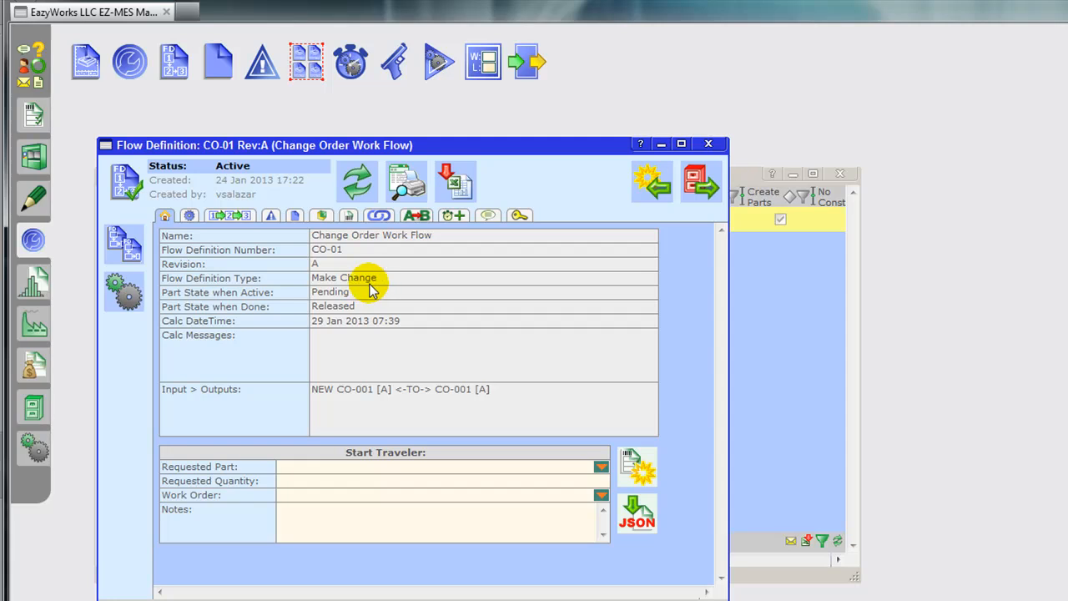
click(229, 216)
click(200, 268)
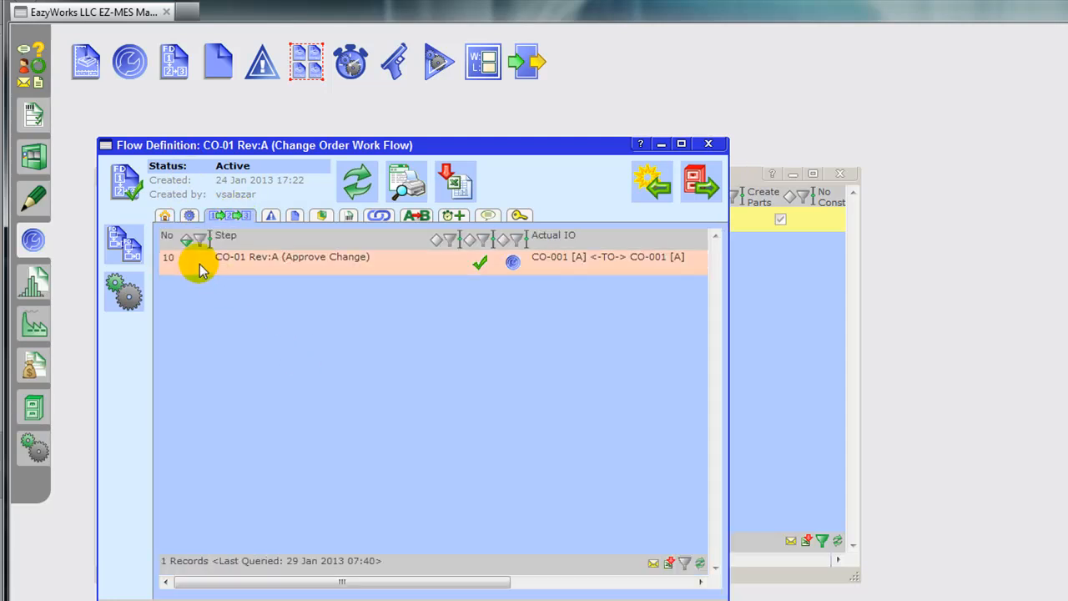
double_click(299, 274)
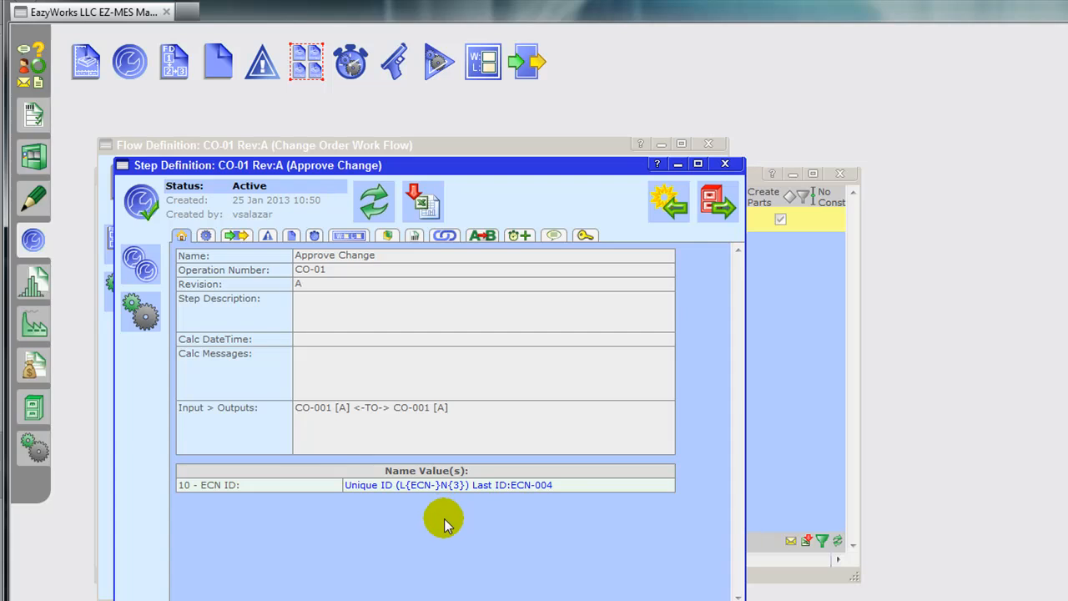
Step: Try the Signature value type for a new name value of the Approve Change step, and close the step and flow definitions
click(349, 235)
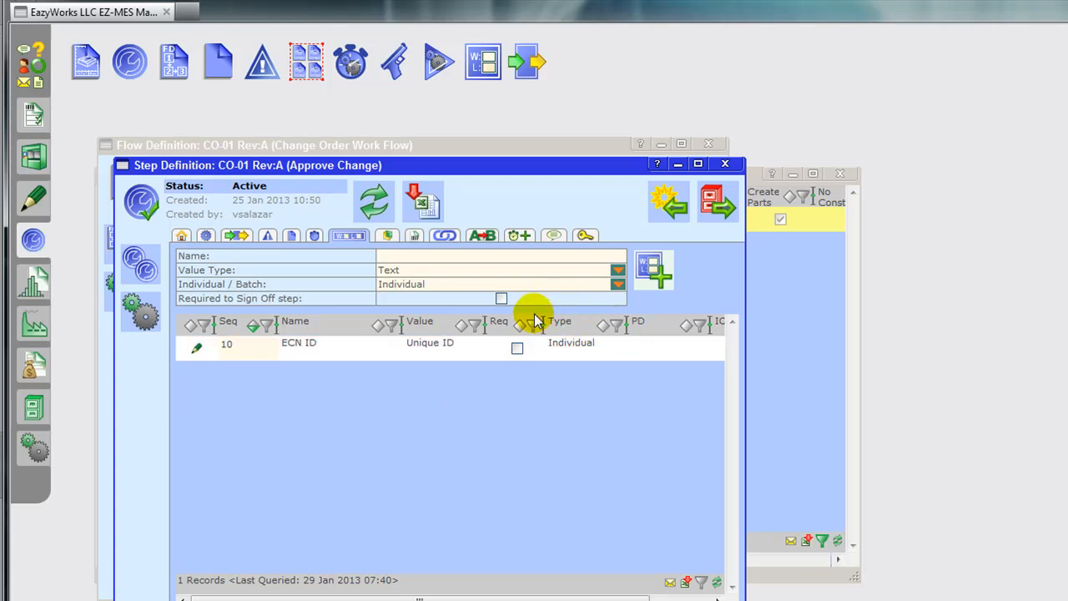
click(617, 271)
scroll(480, 325, down, 6)
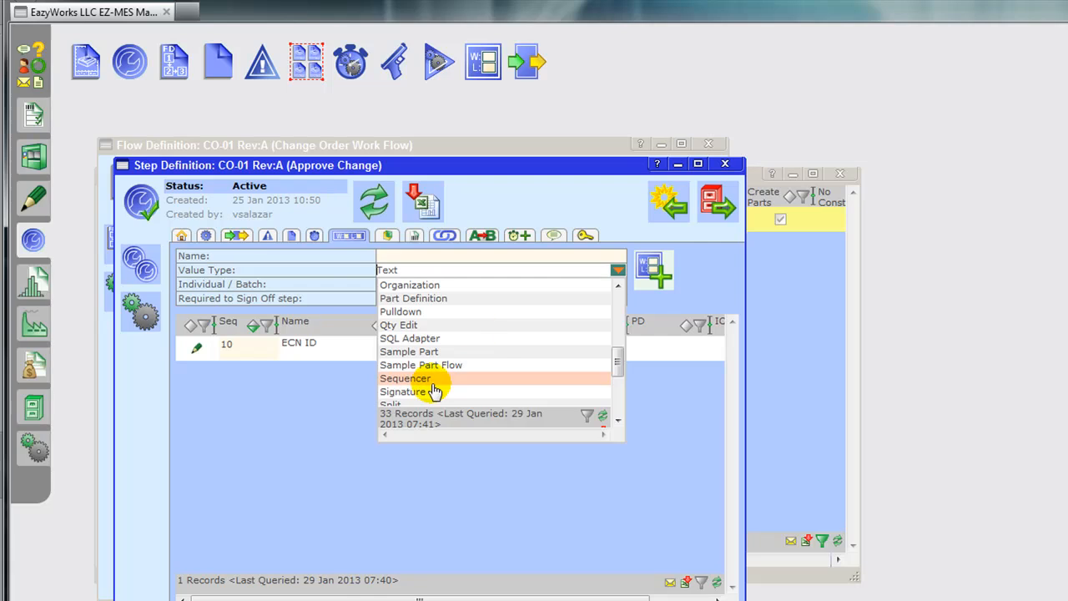
click(427, 391)
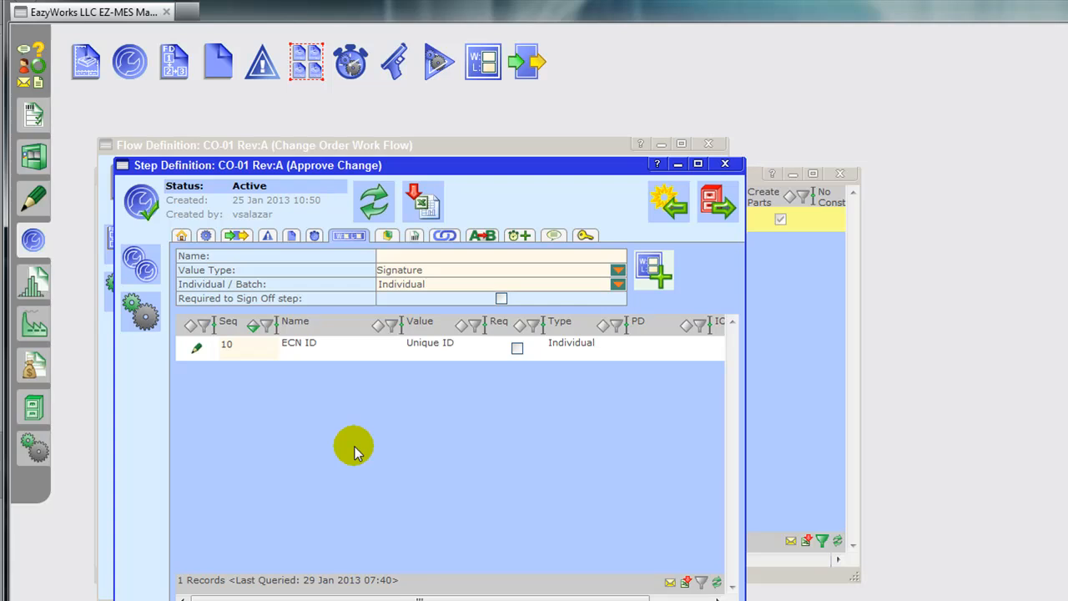
click(724, 164)
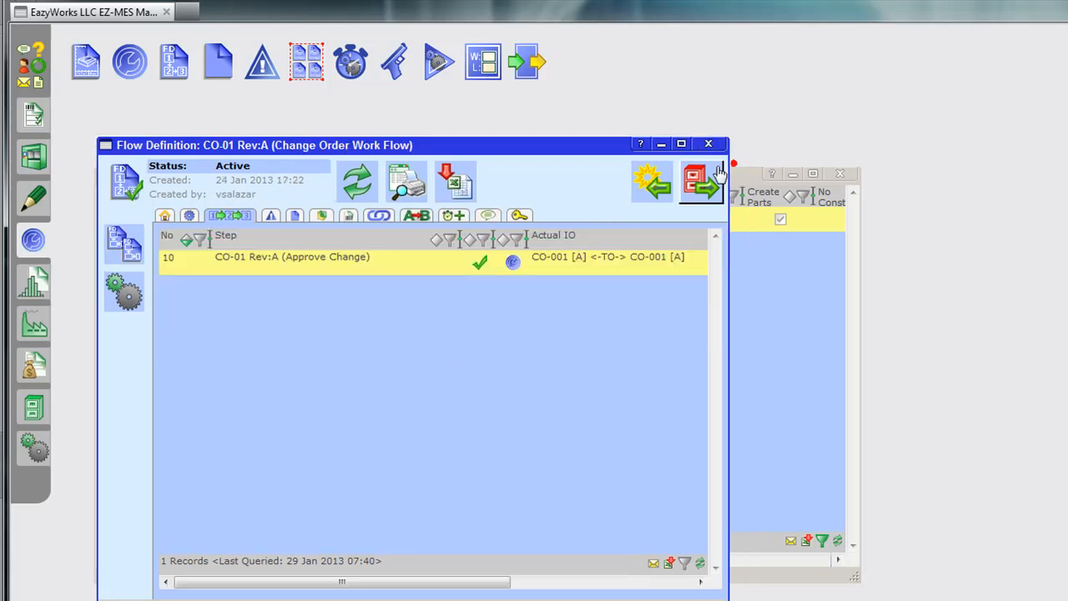
click(709, 145)
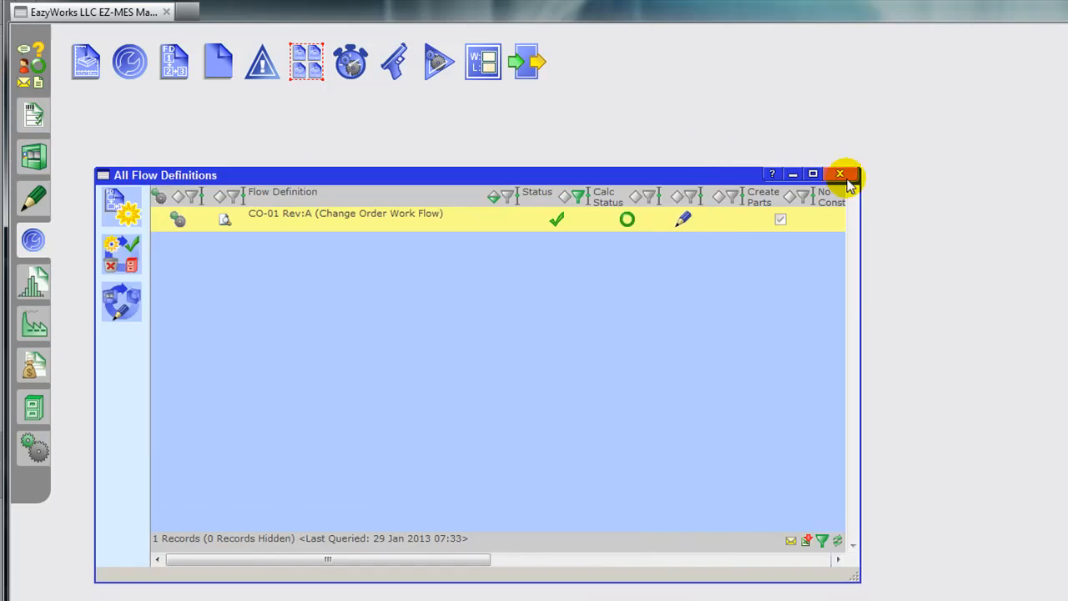